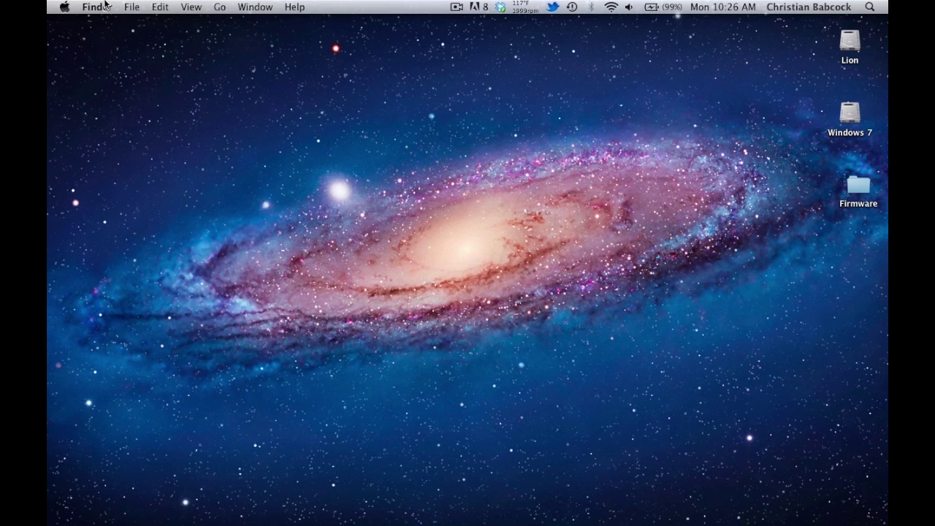
View this Mac's processor, memory and build details in About This Mac, then close it
{"action": "left_click", "coordinate": [65, 9]}
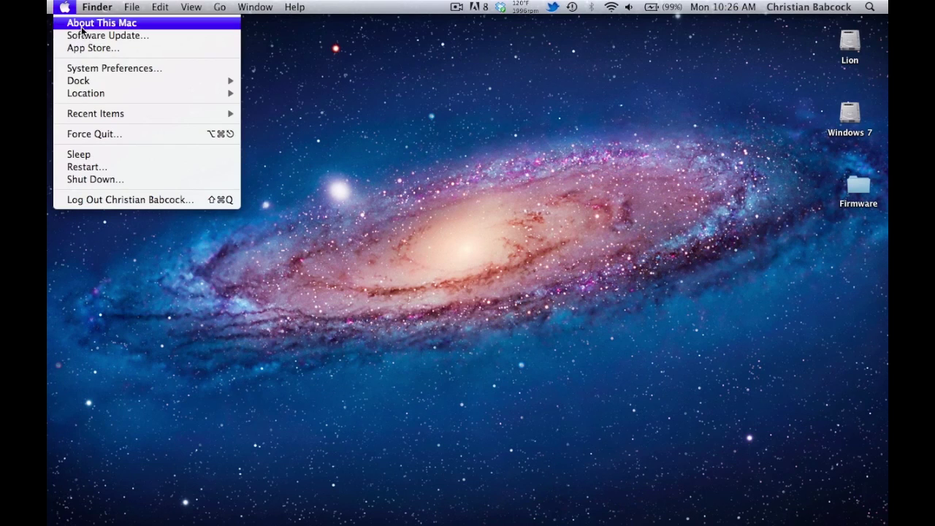
{"action": "left_click", "coordinate": [80, 20]}
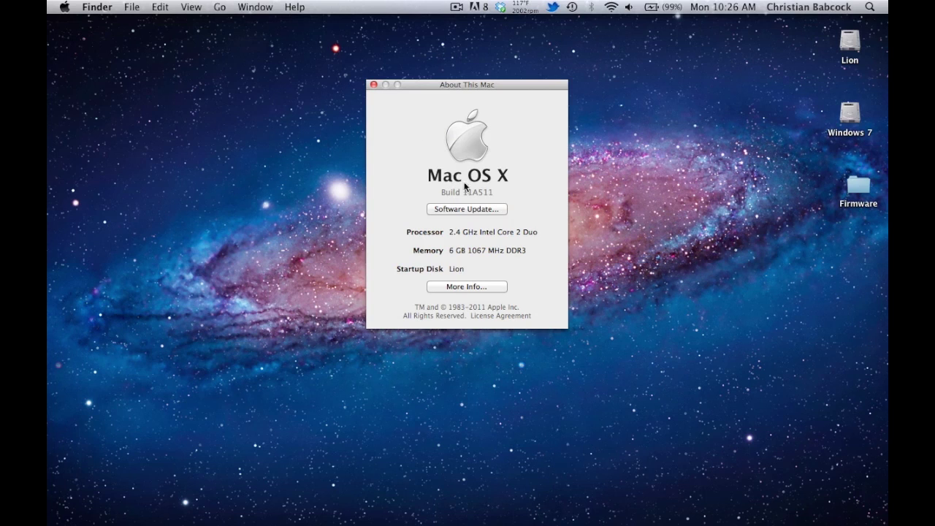
{"action": "left_click", "coordinate": [373, 85]}
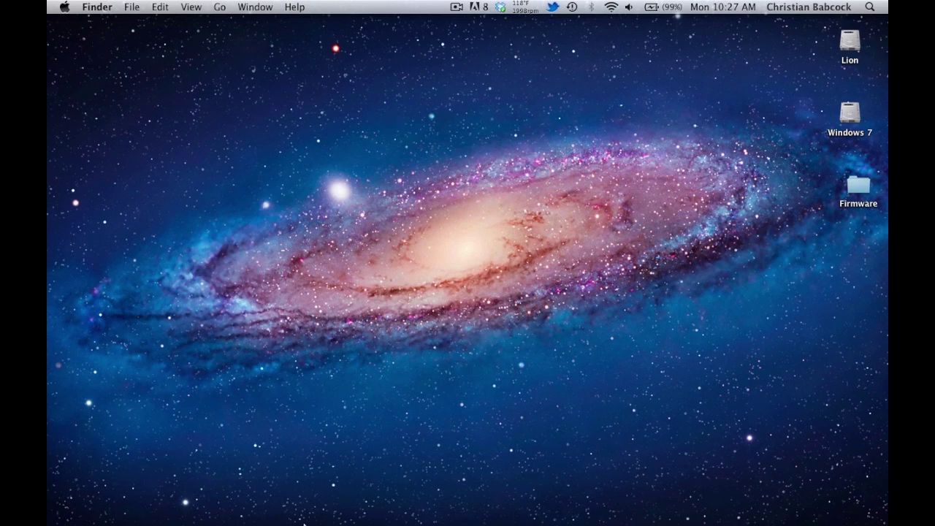
Open Launchpad from the Dock and scroll back to its first page of apps
{"action": "mouse_move", "coordinate": [336, 515]}
{"action": "key", "text": "F4"}
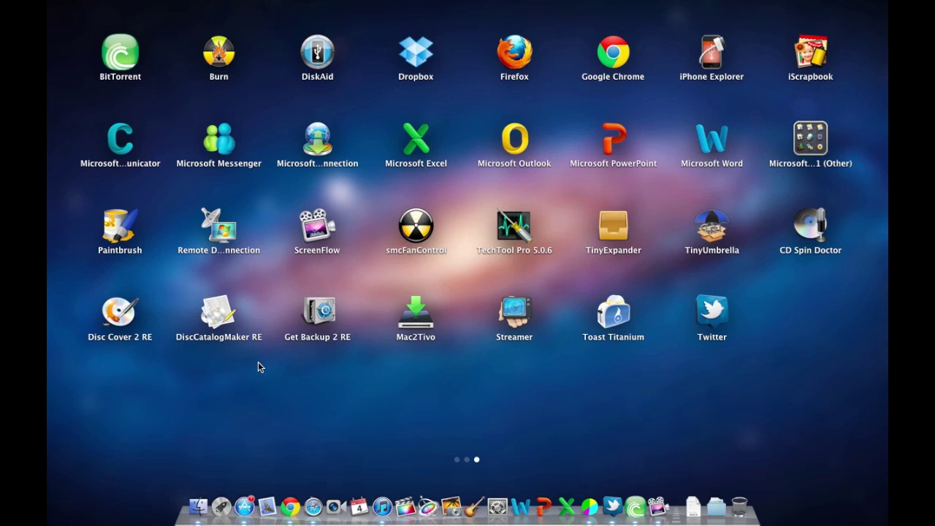
{"action": "key", "text": "F4"}
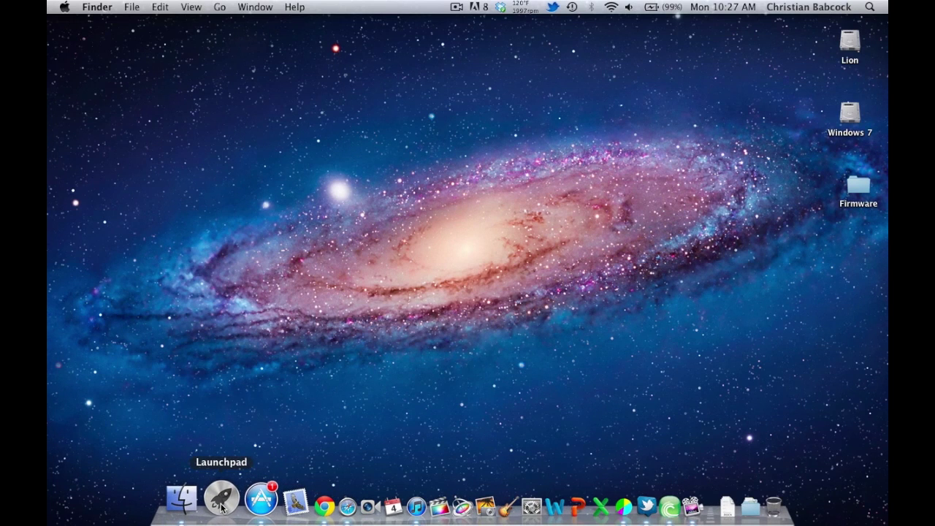
{"action": "left_click", "coordinate": [221, 501]}
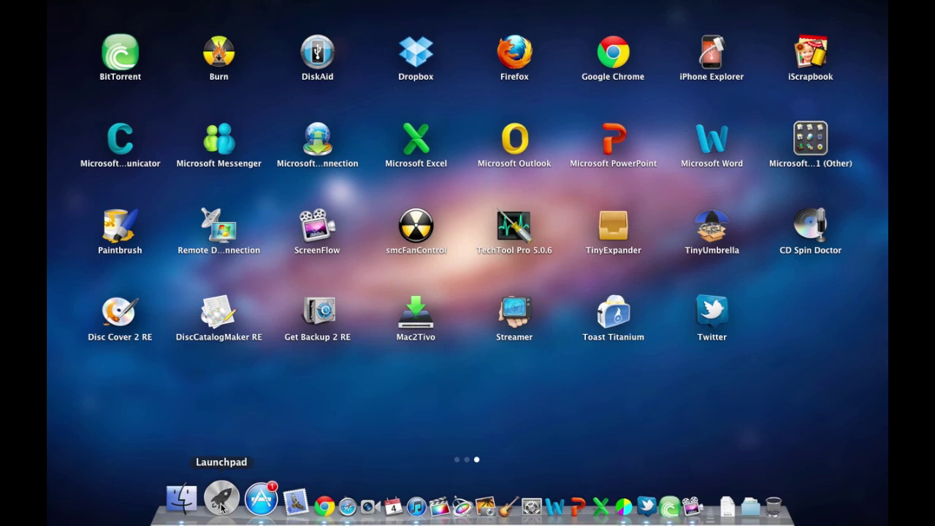
{"action": "scroll", "coordinate": [279, 389], "scroll_direction": "left", "scroll_amount": 3}
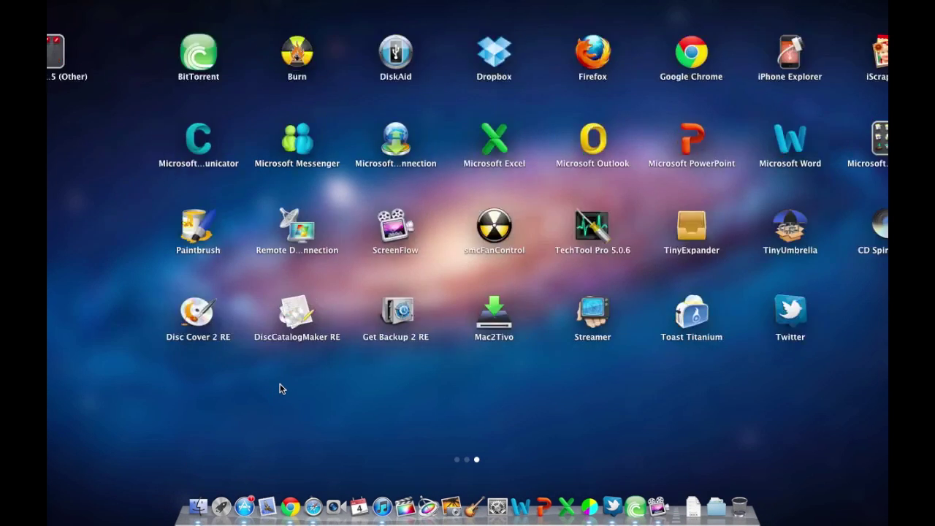
{"action": "scroll", "coordinate": [280, 389], "scroll_direction": "left", "scroll_amount": 3}
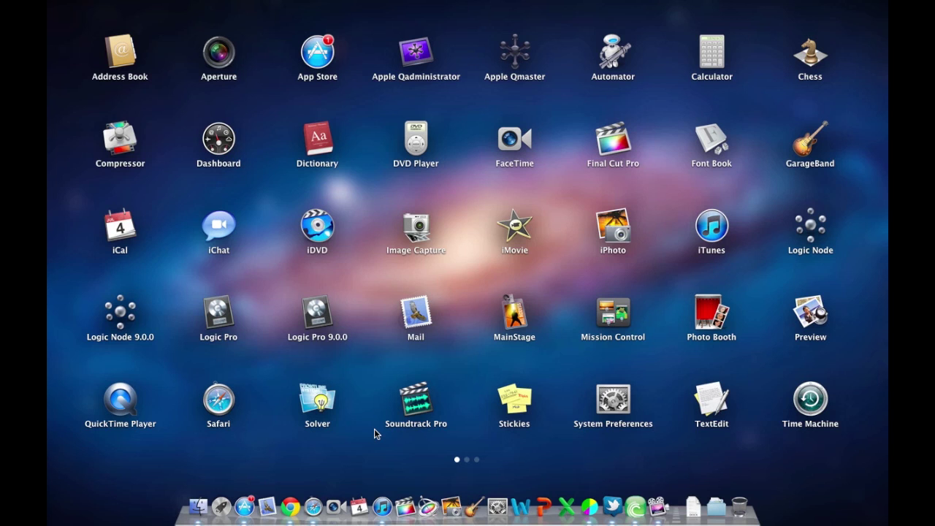
Page through Launchpad to the third page of apps, then close it back to the desktop
{"action": "scroll", "coordinate": [374, 434], "scroll_direction": "right", "scroll_amount": 3}
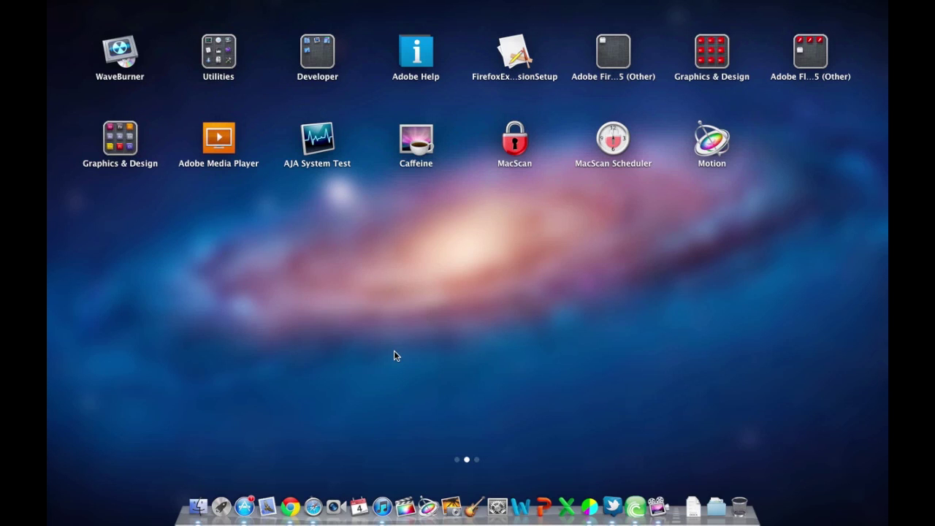
{"action": "scroll", "coordinate": [135, 172], "scroll_direction": "right", "scroll_amount": 3}
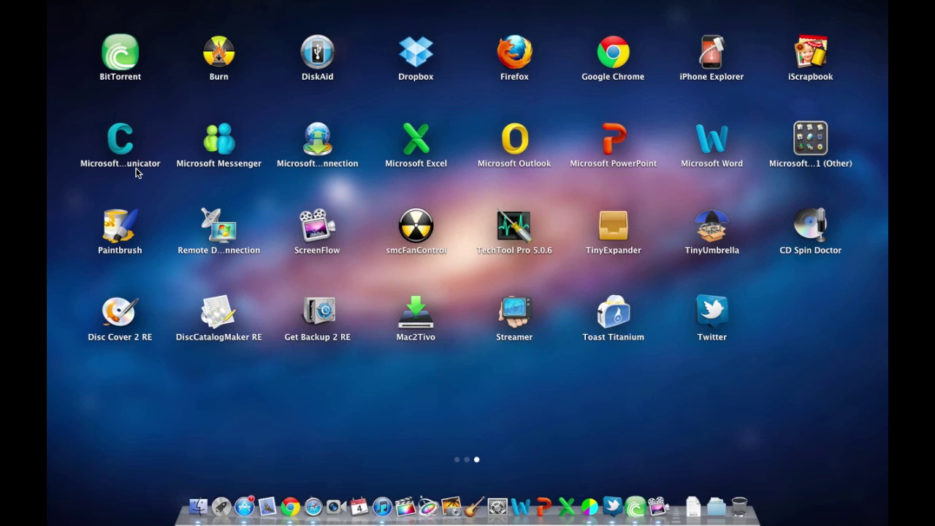
{"action": "left_click", "coordinate": [307, 439]}
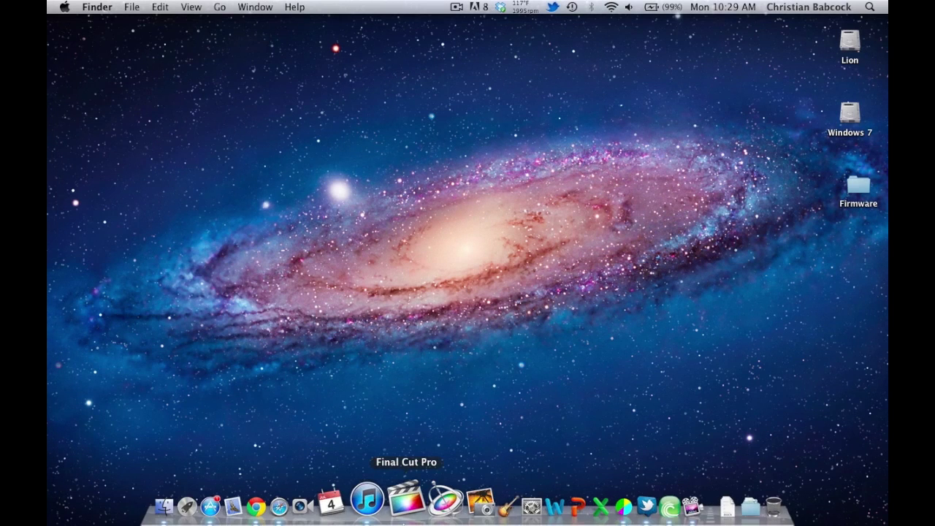
Launch iCal from the Dock, showing July 2011 in month view
{"action": "mouse_move", "coordinate": [365, 504]}
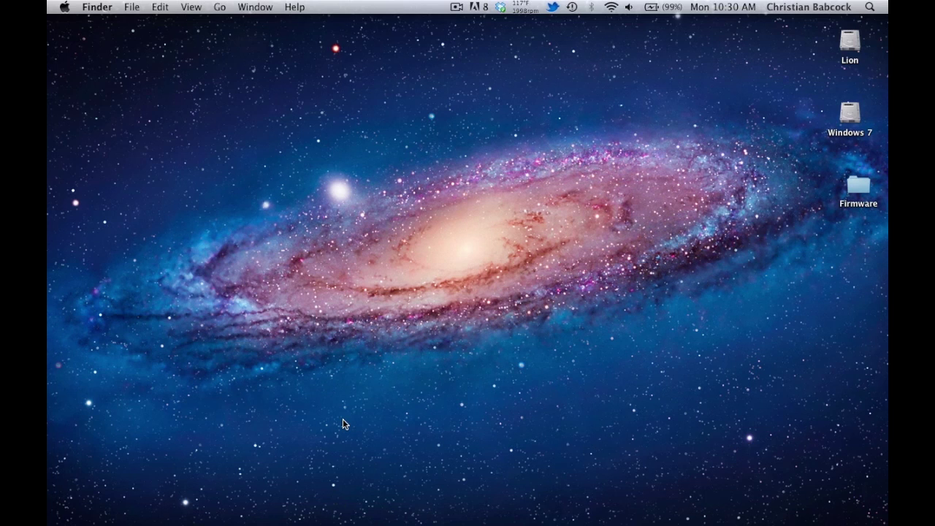
{"action": "mouse_move", "coordinate": [191, 511]}
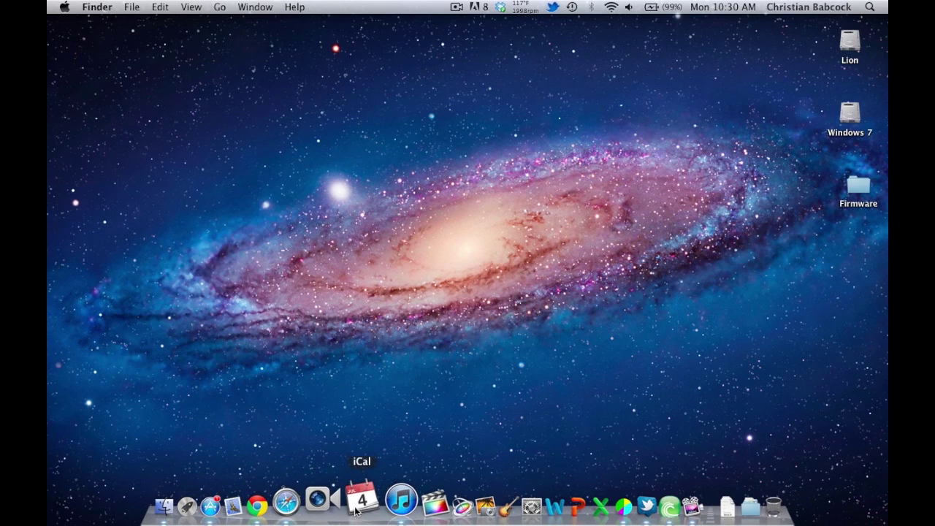
{"action": "left_click", "coordinate": [358, 501]}
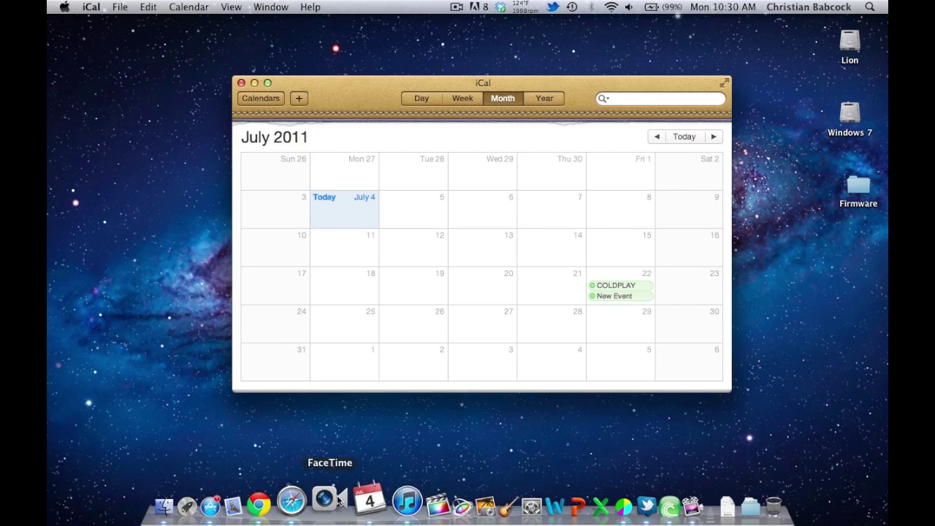
Launch Microsoft Word from the Dock to bring up its Word Document Gallery
{"action": "left_click", "coordinate": [271, 499]}
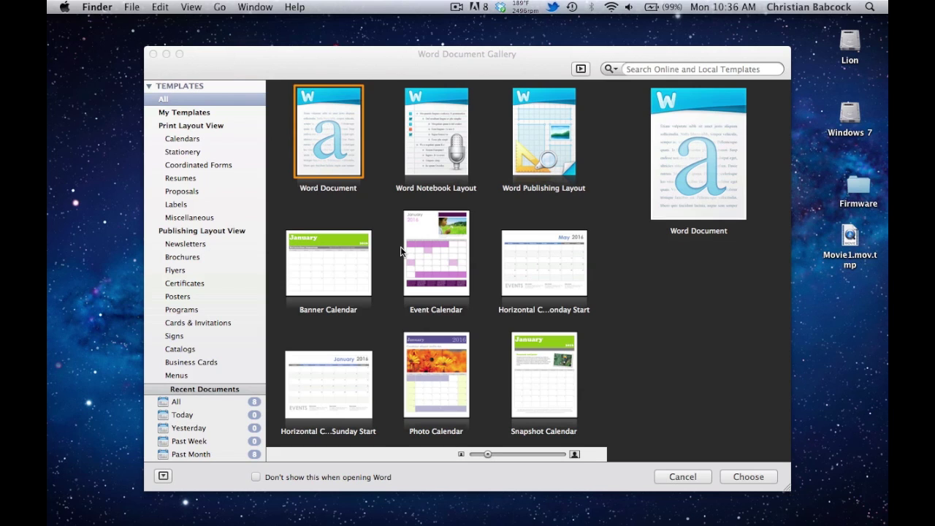
In Mission Control, remove Desktop 2, merging Final Cut Pro into Desktop 1
{"action": "key", "text": "F3"}
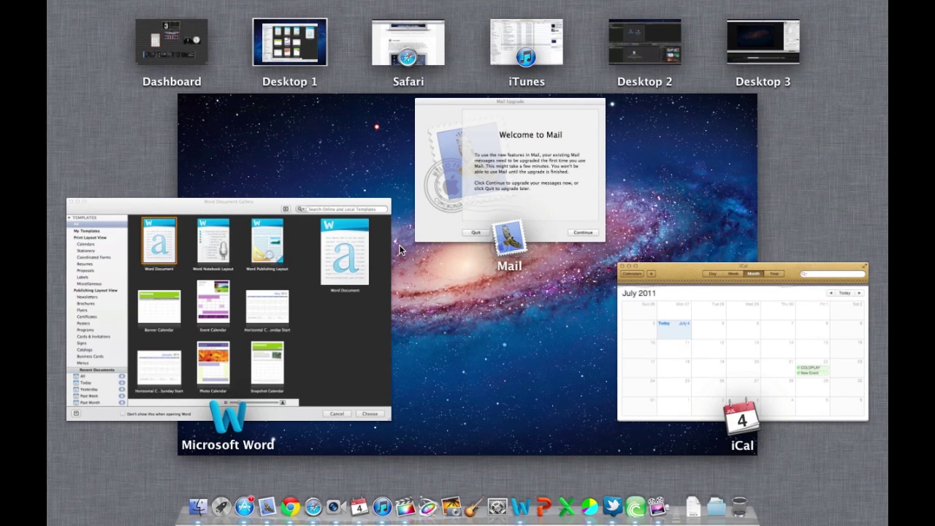
{"action": "left_click", "coordinate": [637, 42]}
{"action": "key", "text": "F3"}
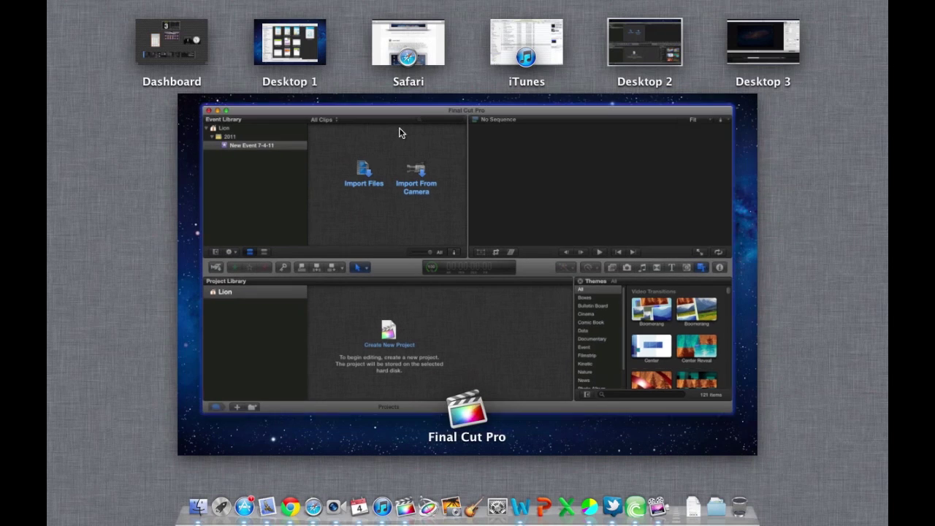
{"action": "mouse_move", "coordinate": [612, 29]}
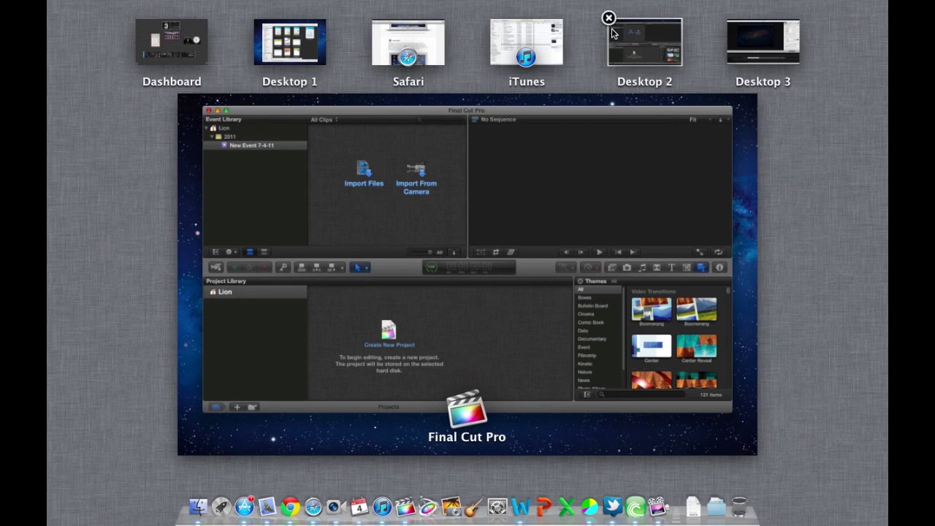
{"action": "left_click", "coordinate": [609, 18]}
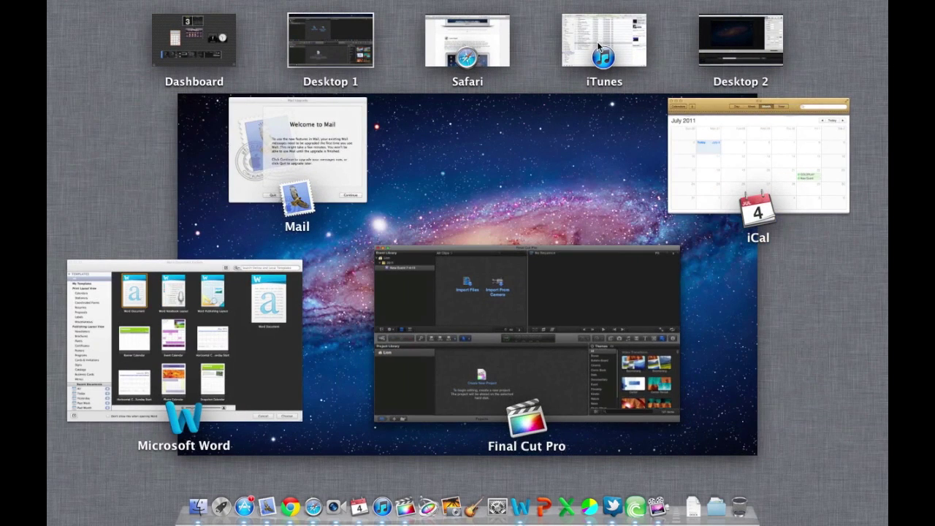
{"action": "left_click", "coordinate": [533, 212]}
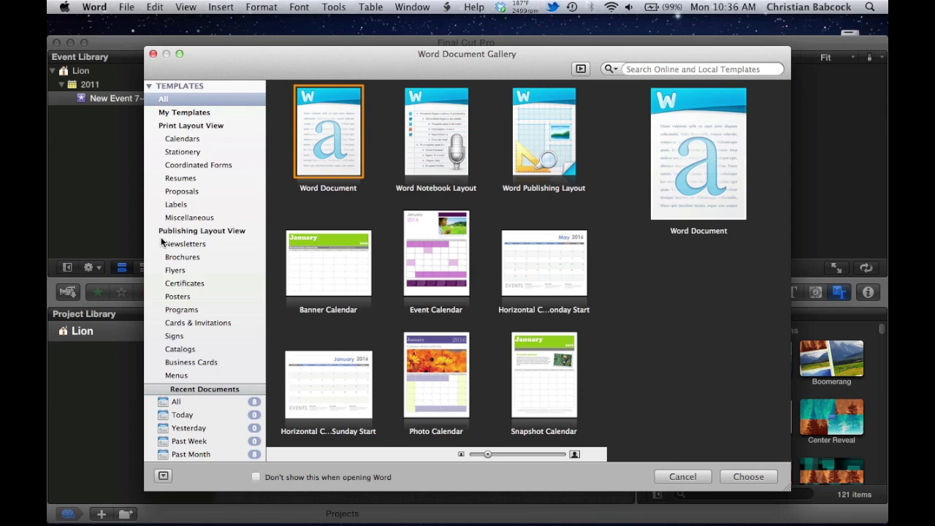
Move the Final Cut Pro window onto a new desktop and bring the Word gallery forward
{"action": "key", "text": "ctrl+Up"}
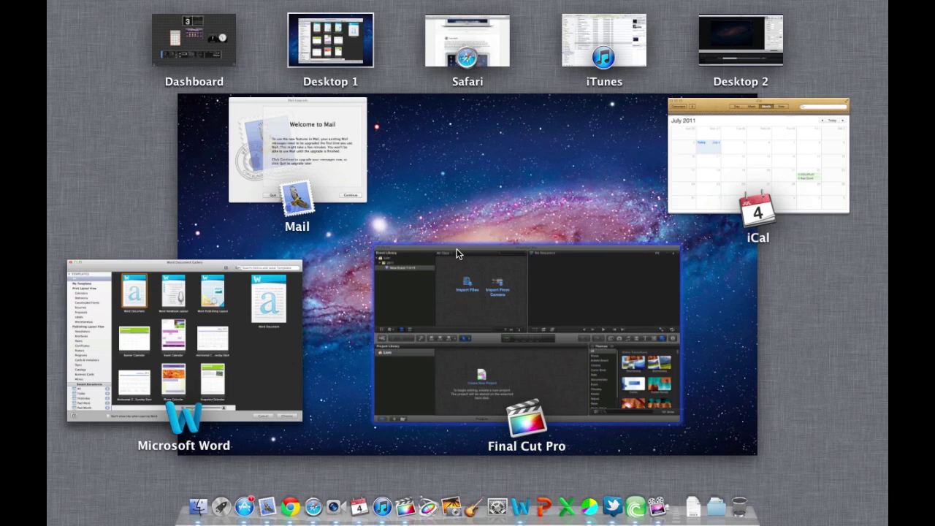
{"action": "left_click_drag", "start_coordinate": [456, 248], "coordinate": [866, 45]}
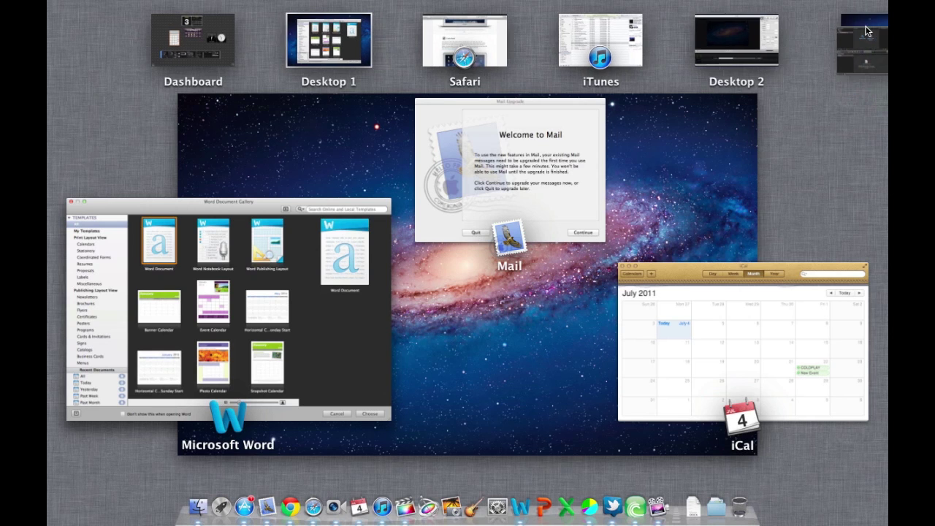
{"action": "left_click", "coordinate": [588, 296]}
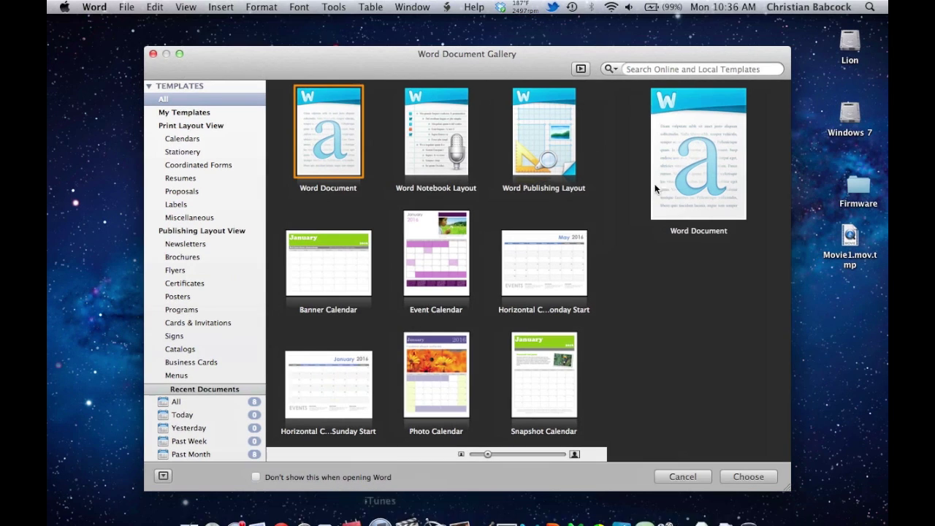
Visit Desktop 3 with Final Cut Pro and the full-screen iTunes space via Mission Control
{"action": "key", "text": "ctrl+Up"}
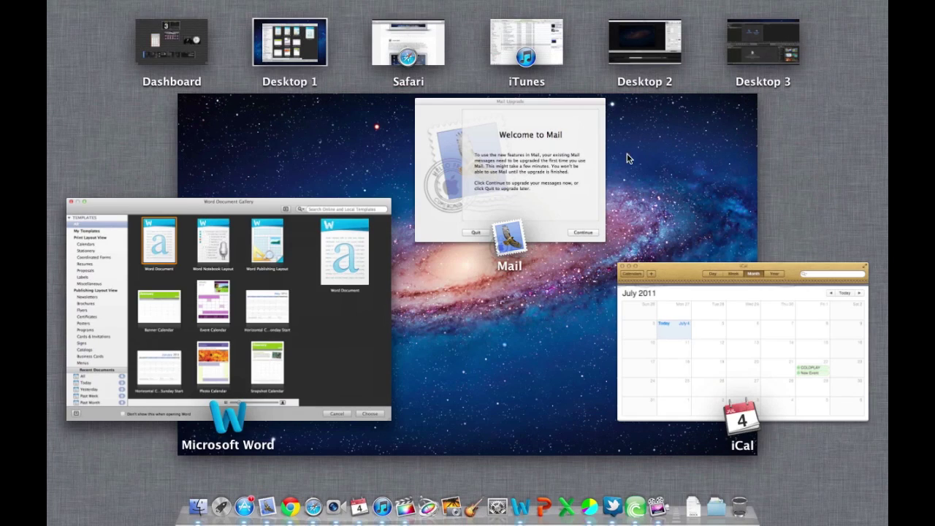
{"action": "left_click", "coordinate": [757, 46]}
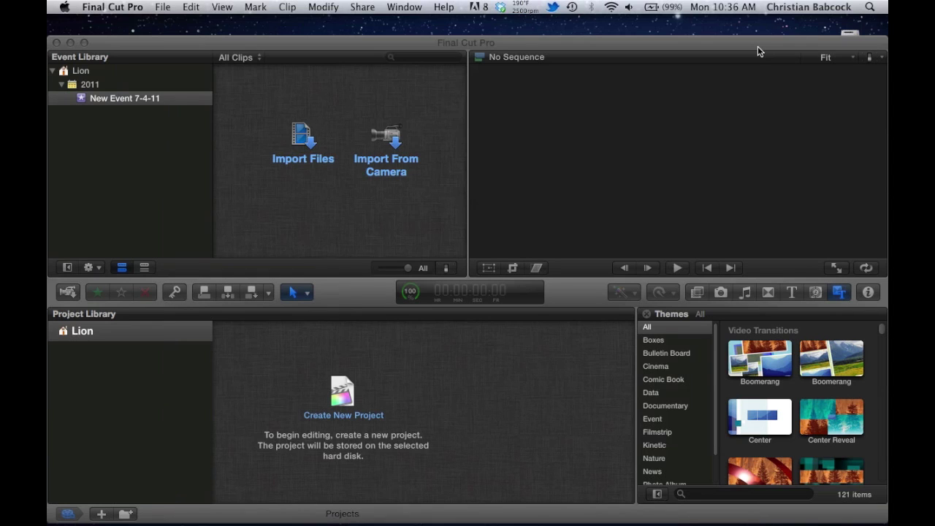
{"action": "key", "text": "ctrl+Up"}
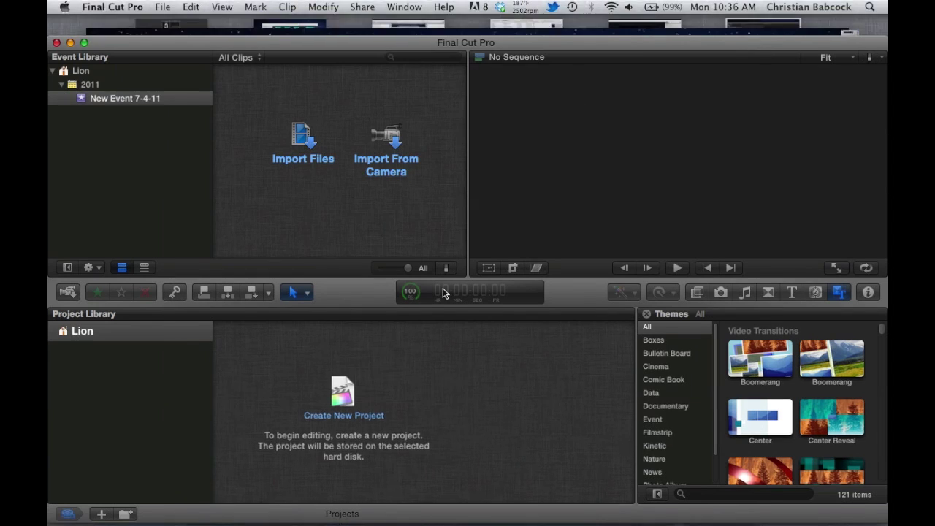
{"action": "left_click", "coordinate": [505, 54]}
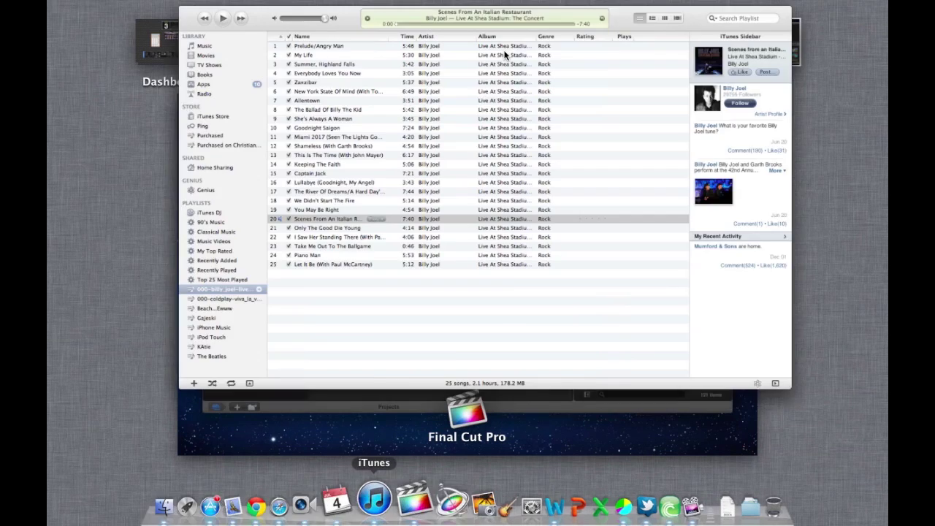
{"action": "key", "text": "ctrl+Up"}
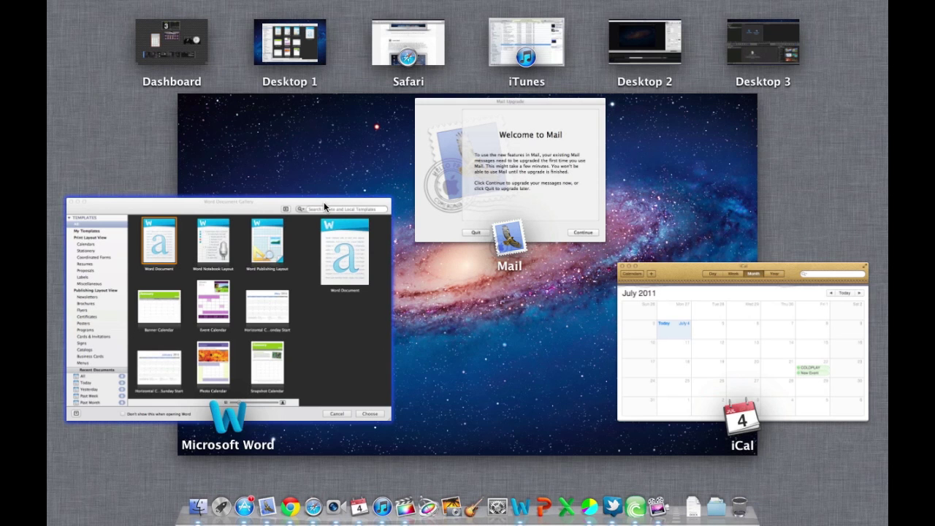
Drag the Word Document Gallery window onto the Desktop 3 thumbnail
{"action": "left_click_drag", "start_coordinate": [324, 203], "coordinate": [447, 86]}
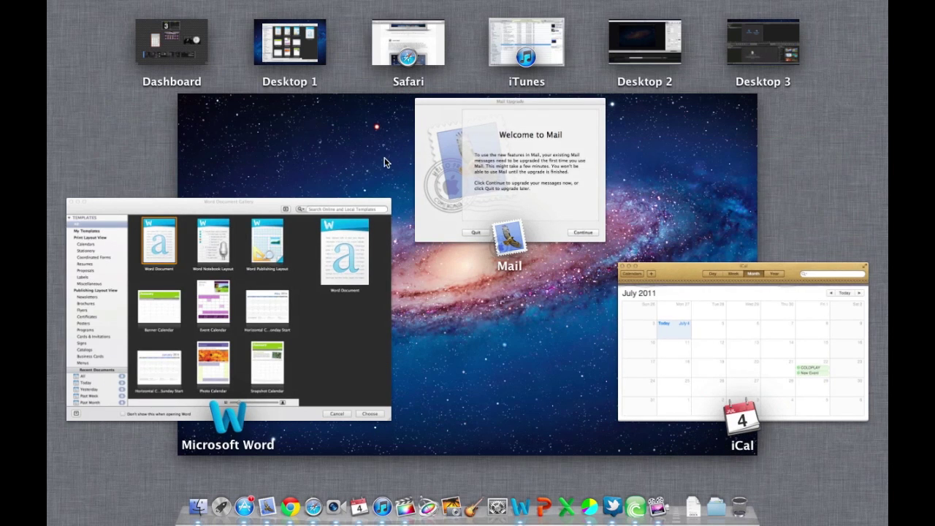
{"action": "left_click_drag", "start_coordinate": [344, 199], "coordinate": [728, 85]}
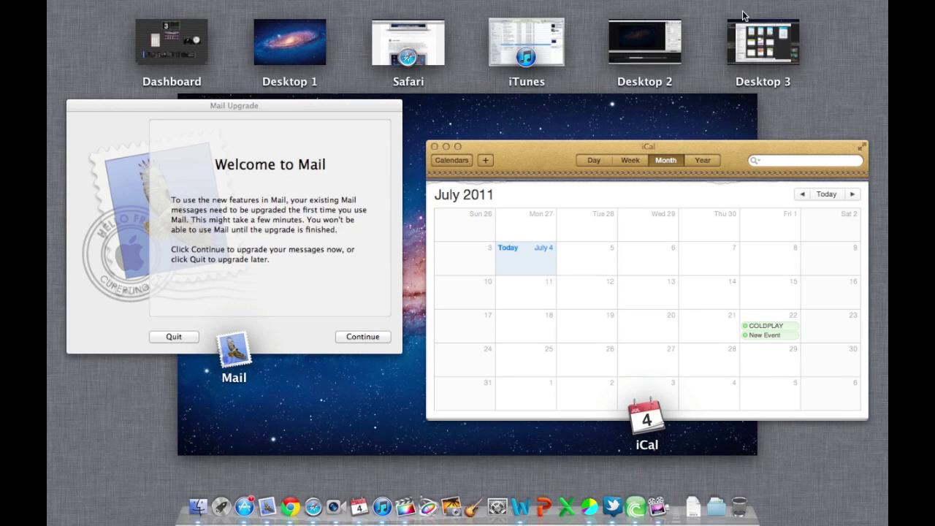
{"action": "left_click_drag", "start_coordinate": [583, 152], "coordinate": [48, 131]}
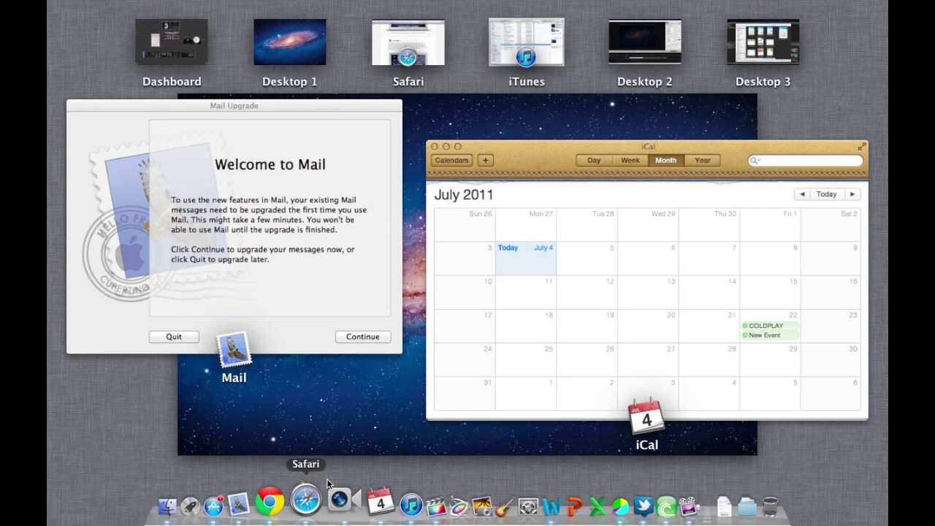
Exit Mission Control by choosing iCal's window, bringing its July 2011 calendar to front
{"action": "left_click", "coordinate": [339, 428]}
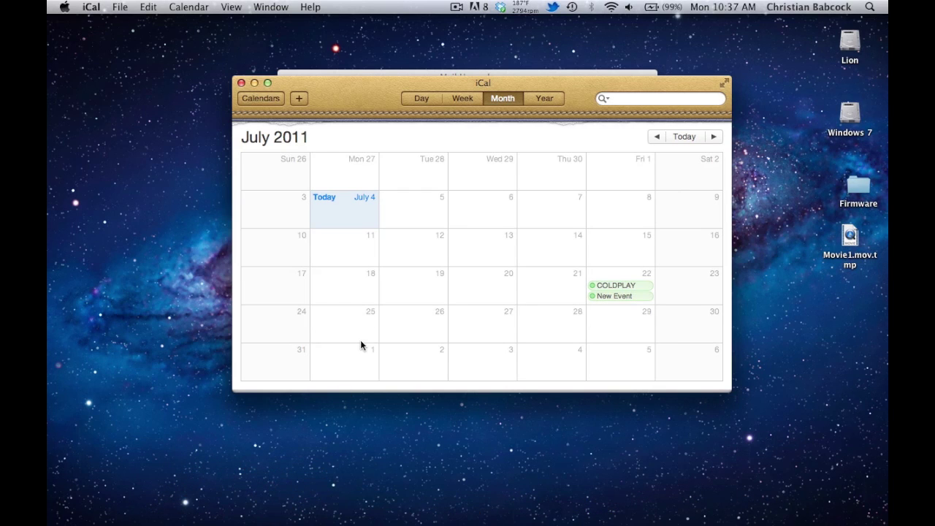
Toggle iCal's calendar into full screen, back out via the menu bar, then in again
{"action": "left_click", "coordinate": [721, 87]}
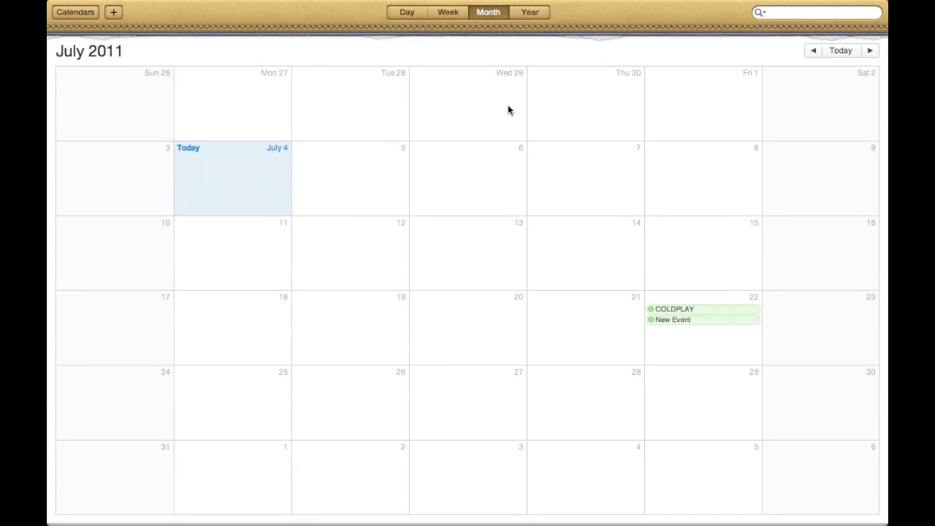
{"action": "mouse_move", "coordinate": [532, 4]}
{"action": "mouse_move", "coordinate": [502, 4]}
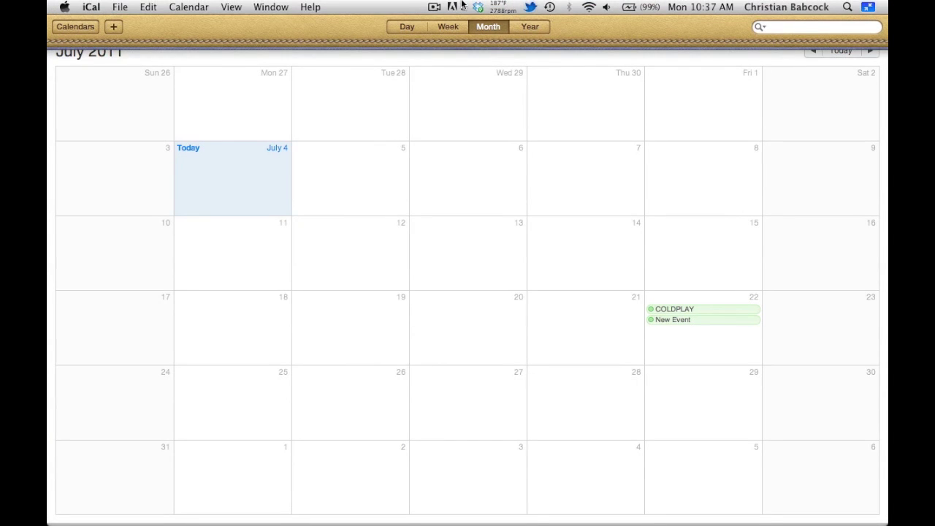
{"action": "left_click", "coordinate": [870, 10]}
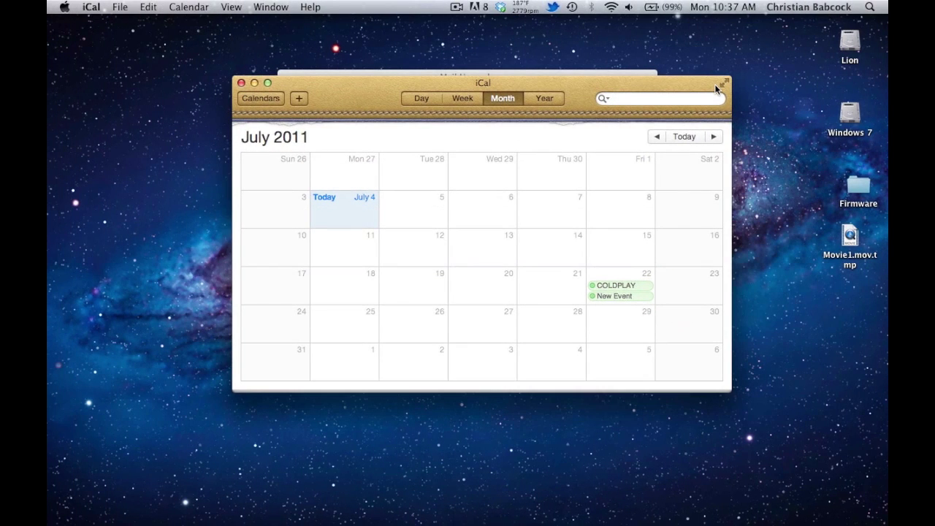
{"action": "left_click", "coordinate": [727, 86]}
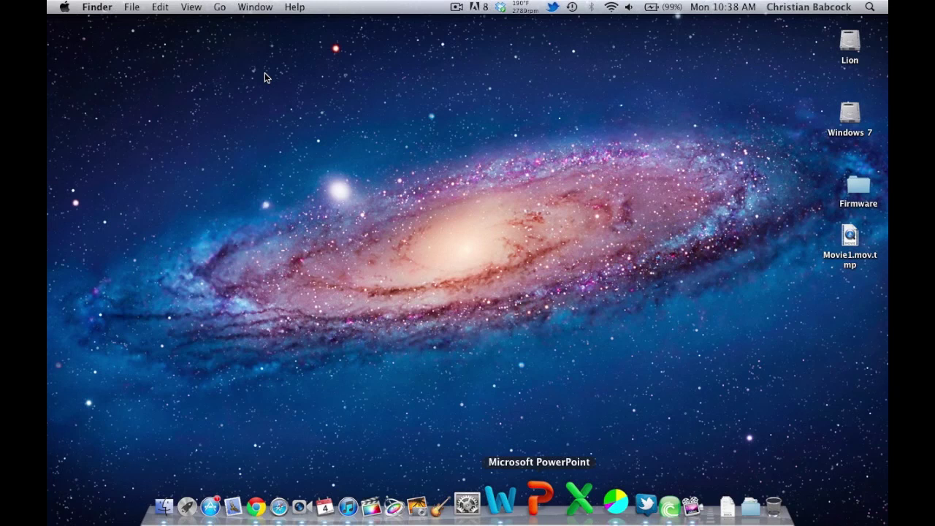
Leave the full-screen iCal space and open Dashboard with F12
{"action": "key", "text": "Down"}
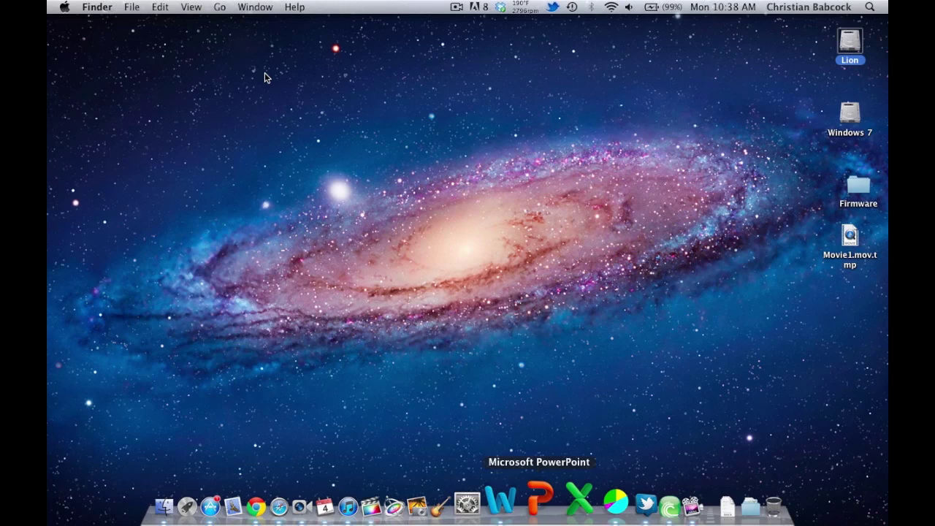
{"action": "key", "text": "F12"}
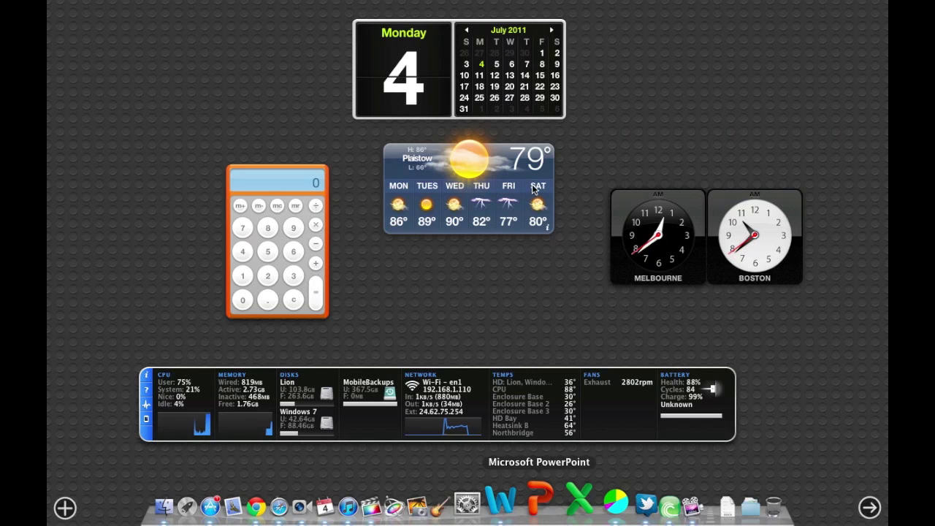
Close Dashboard, go to the Word space, and close the template gallery and blank Document1
{"action": "key", "text": "F12"}
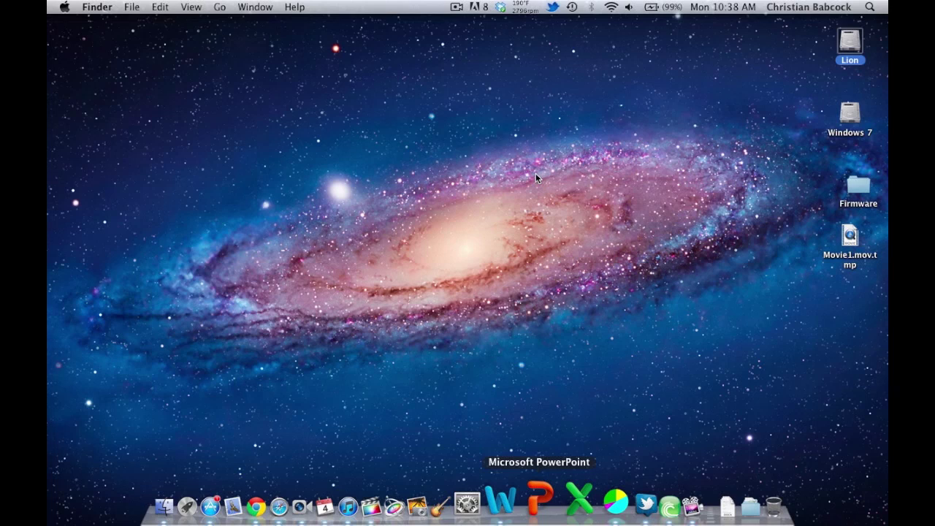
{"action": "key", "text": "ctrl+Right"}
{"action": "key", "text": "ctrl+Left"}
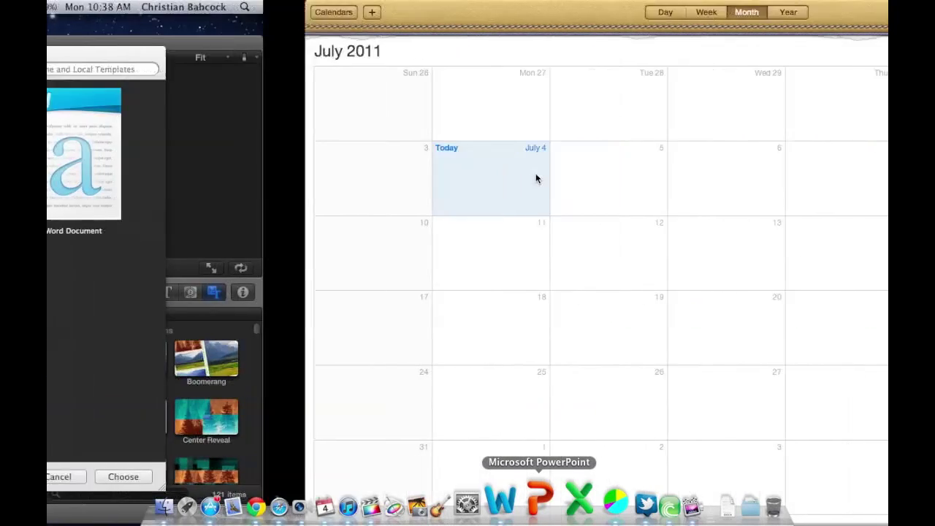
{"action": "key", "text": "ctrl+Left"}
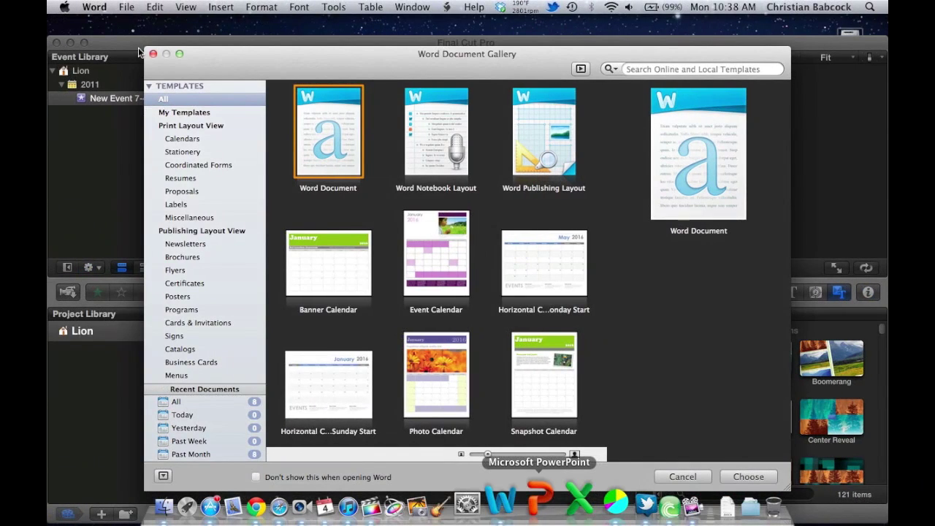
{"action": "left_click", "coordinate": [153, 54]}
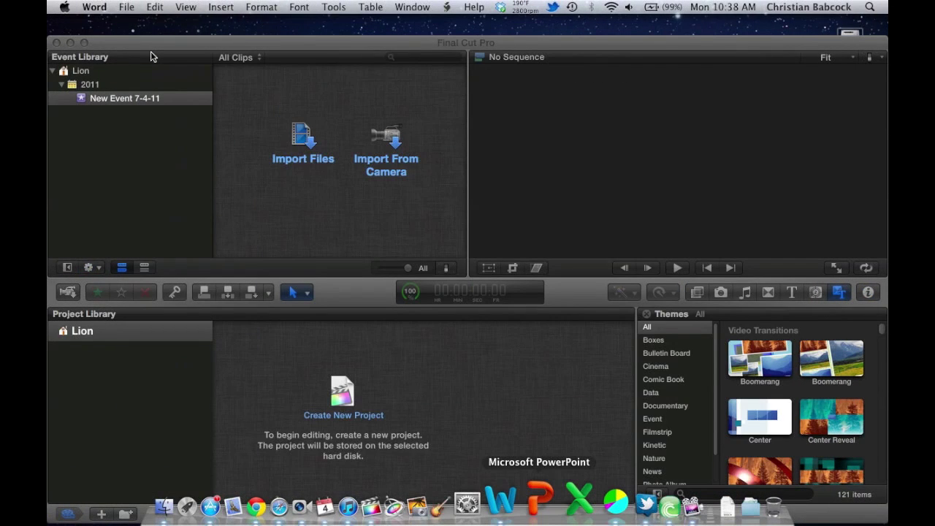
{"action": "key", "text": "super+n"}
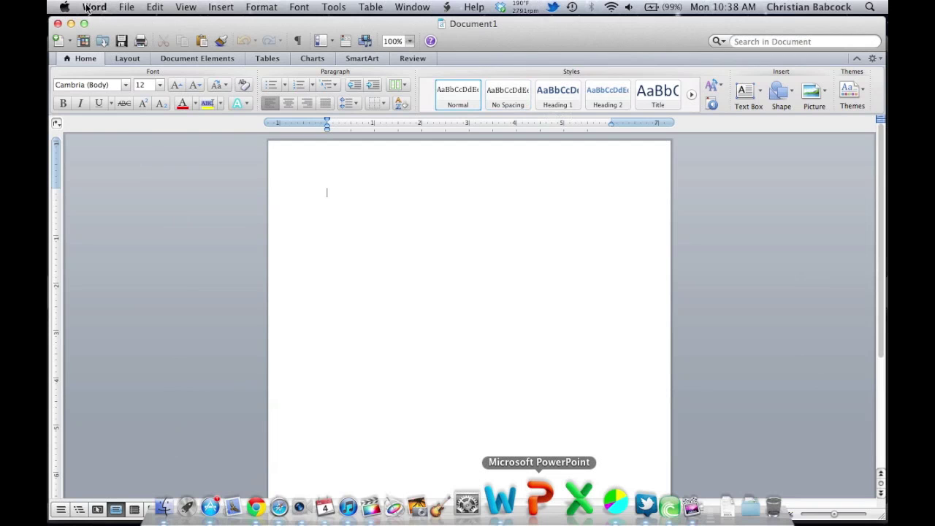
{"action": "left_click", "coordinate": [58, 23]}
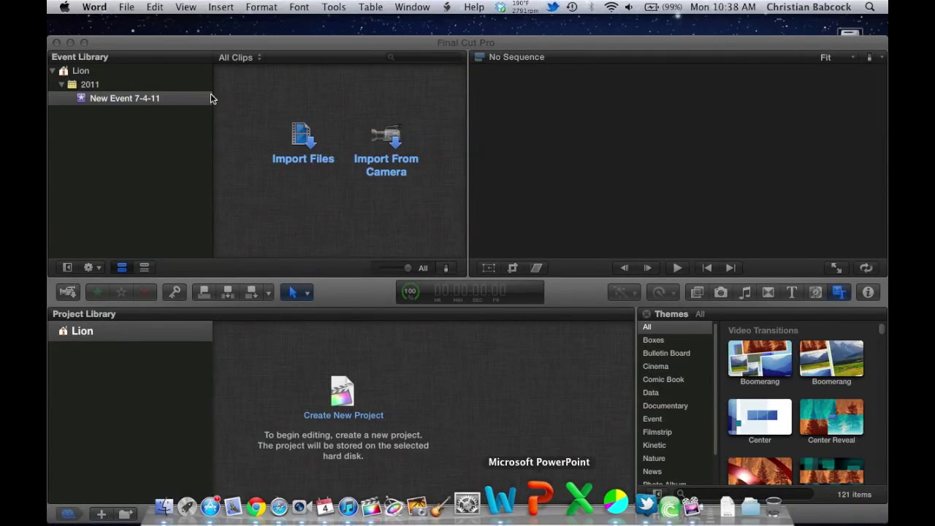
Step through the iCal, Safari, iTunes and ScreenFlow spaces, then open Mission Control
{"action": "key", "text": "ctrl+Right"}
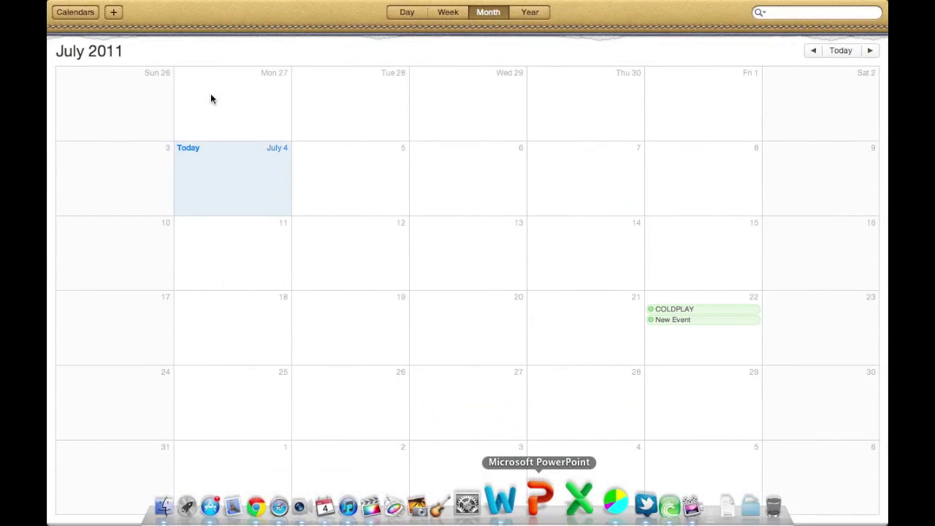
{"action": "key", "text": "ctrl+Right"}
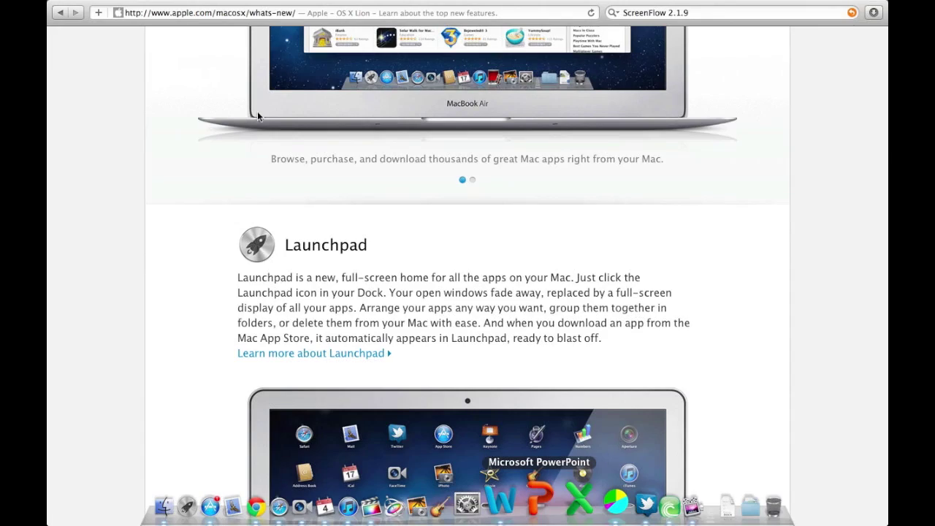
{"action": "scroll", "coordinate": [288, 151], "scroll_direction": "down", "scroll_amount": 10}
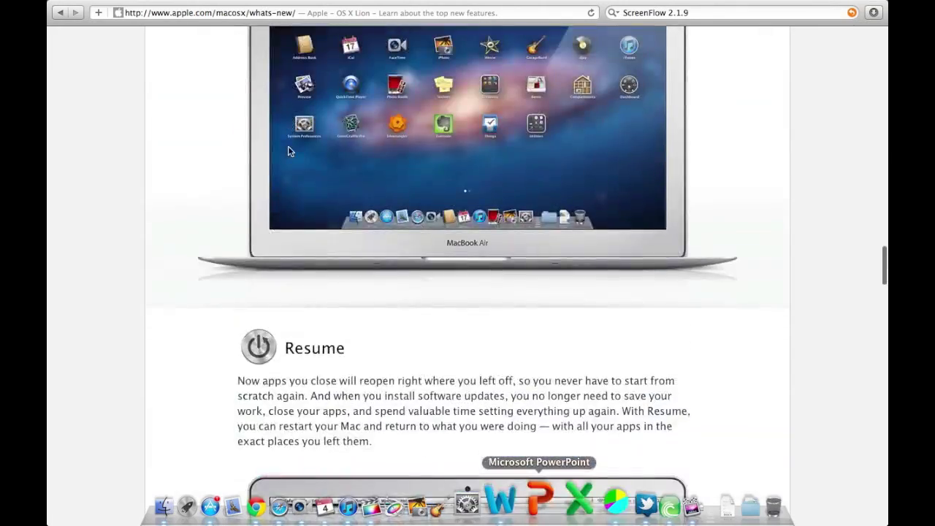
{"action": "key", "text": "ctrl+Right"}
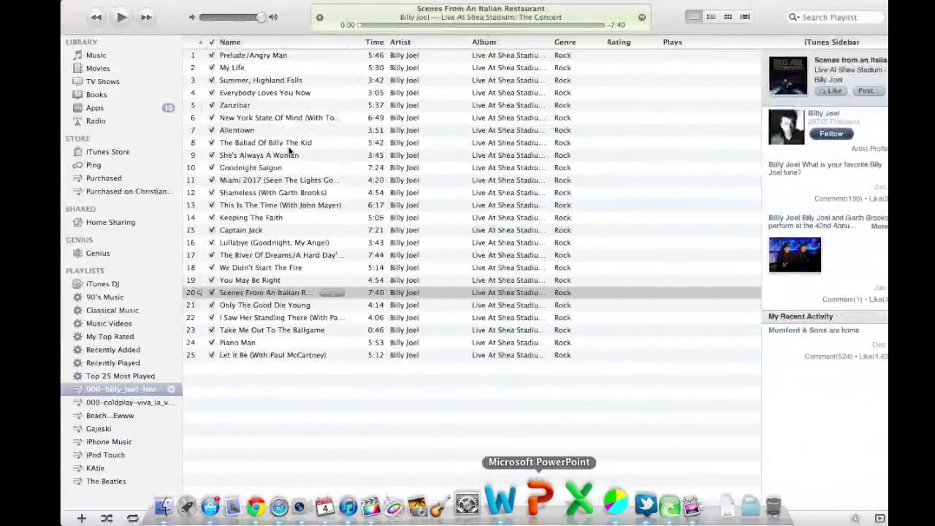
{"action": "key", "text": "ctrl+Right"}
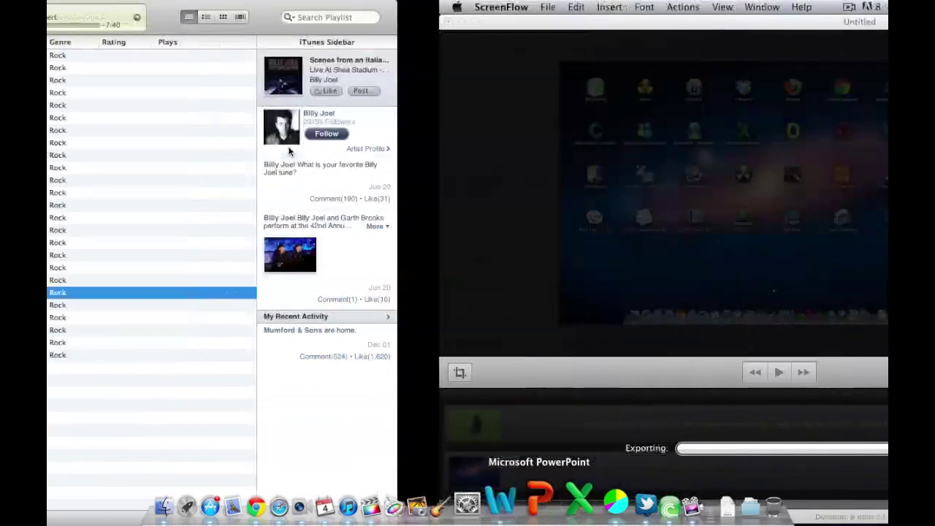
{"action": "key", "text": "ctrl+Right"}
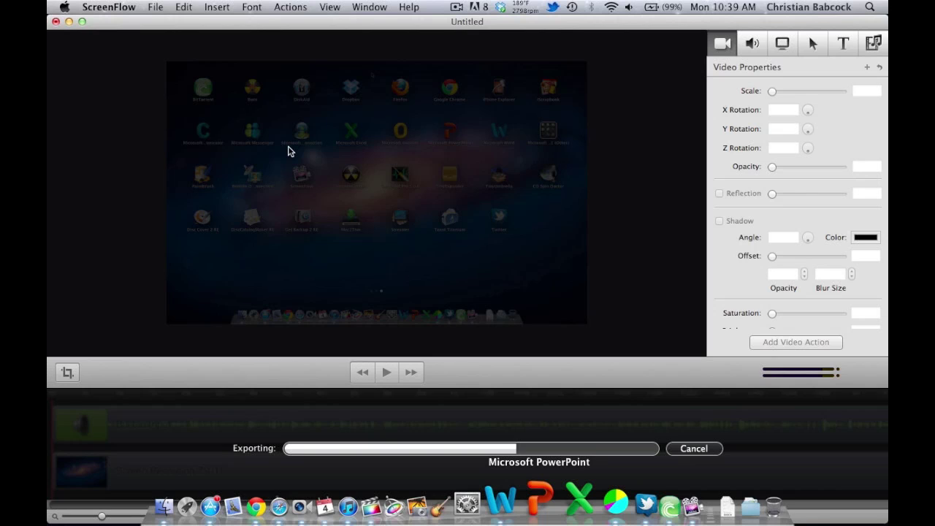
{"action": "key", "text": "ctrl+Up"}
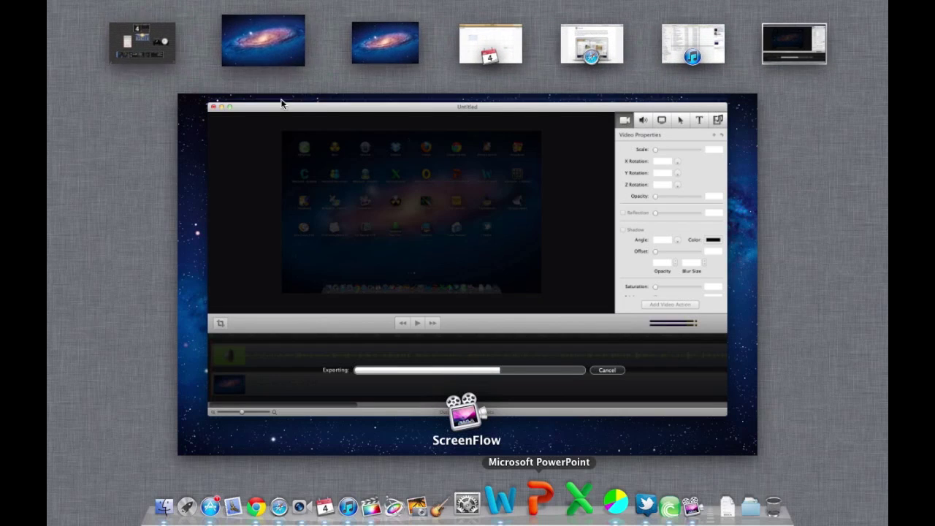
Exit Mission Control, switch to the Safari space and scroll up Apple's OS X Lion features page
{"action": "left_click", "coordinate": [294, 155]}
{"action": "key", "text": "ctrl+Left"}
{"action": "key", "text": "ctrl+Left"}
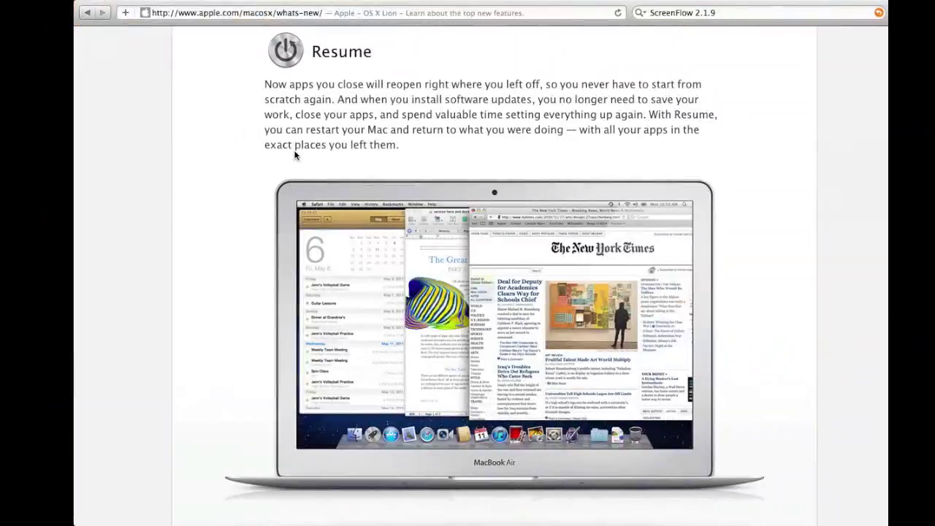
{"action": "scroll", "coordinate": [330, 173], "scroll_direction": "up", "scroll_amount": 15}
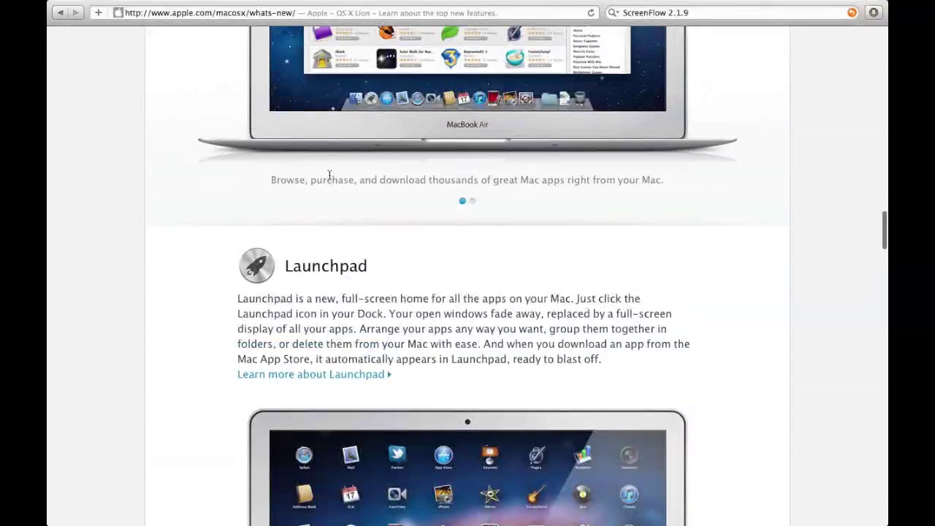
{"action": "scroll", "coordinate": [330, 175], "scroll_direction": "up", "scroll_amount": 10}
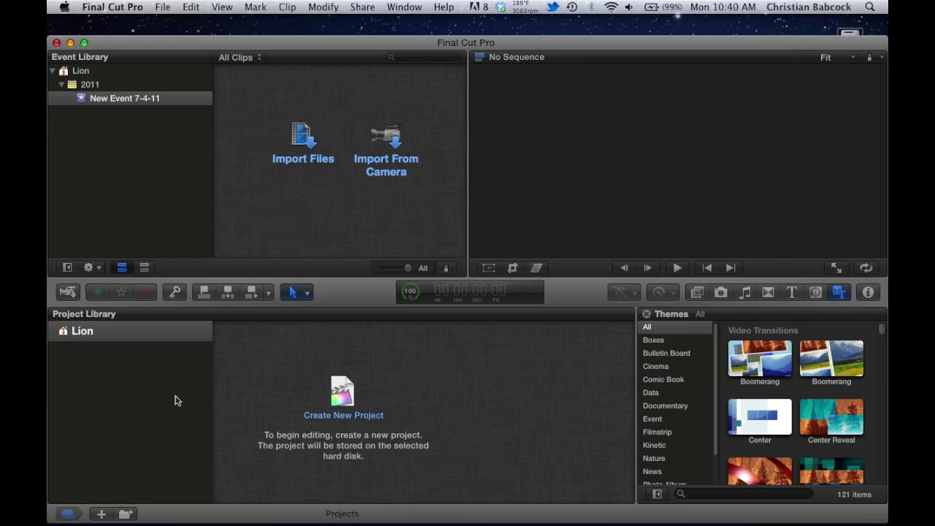
Switch from Final Cut Pro through the spaces back to the desktop
{"action": "key", "text": "ctrl+Left"}
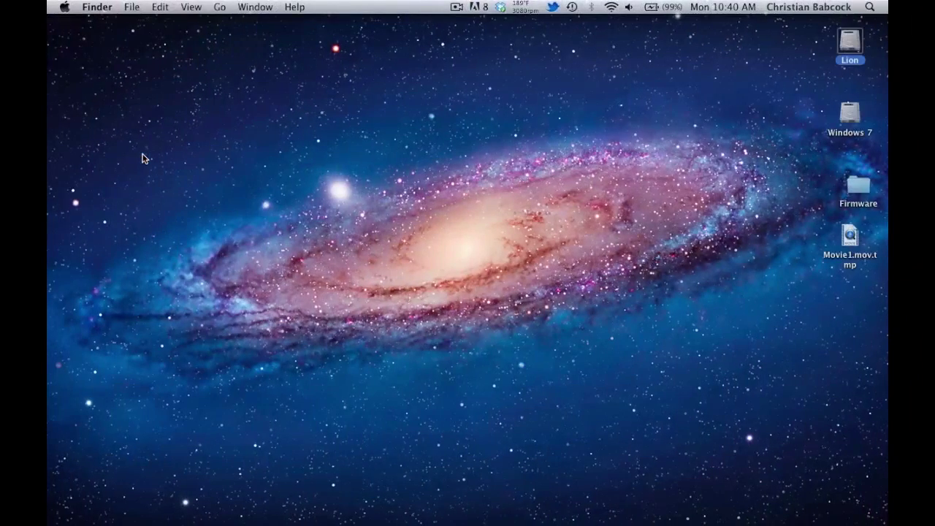
{"action": "key", "text": "ctrl+Left"}
{"action": "key", "text": "ctrl+Right"}
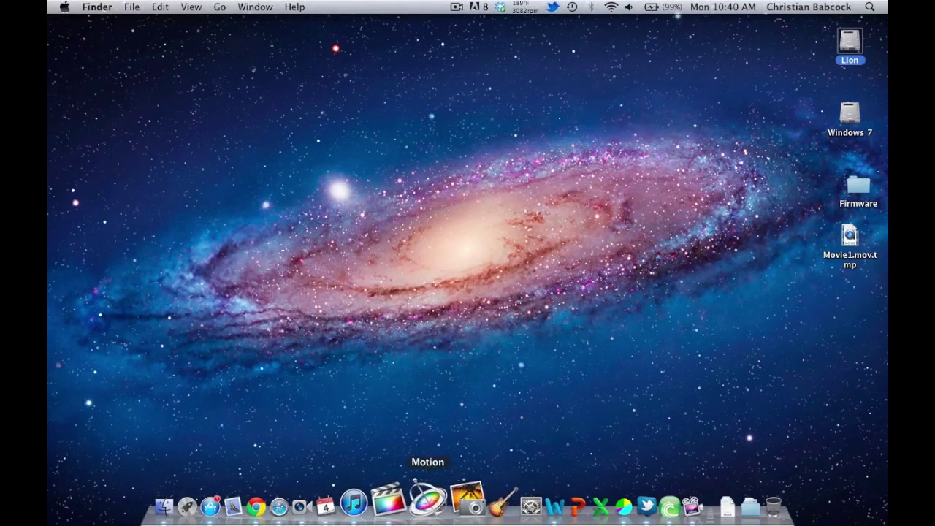
Launch TextEdit from a Spotlight search for 'text'
{"action": "left_click", "coordinate": [870, 7]}
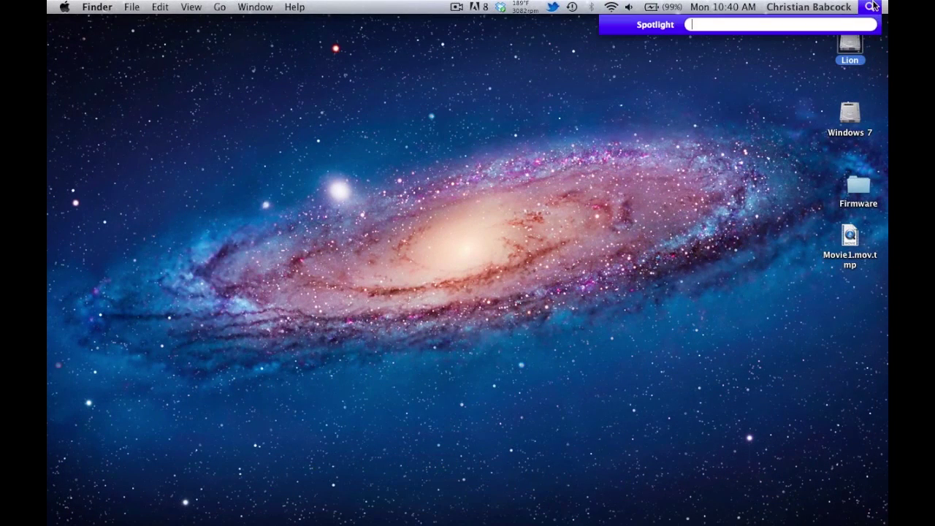
{"action": "type", "text": "text"}
{"action": "key", "text": "Return"}
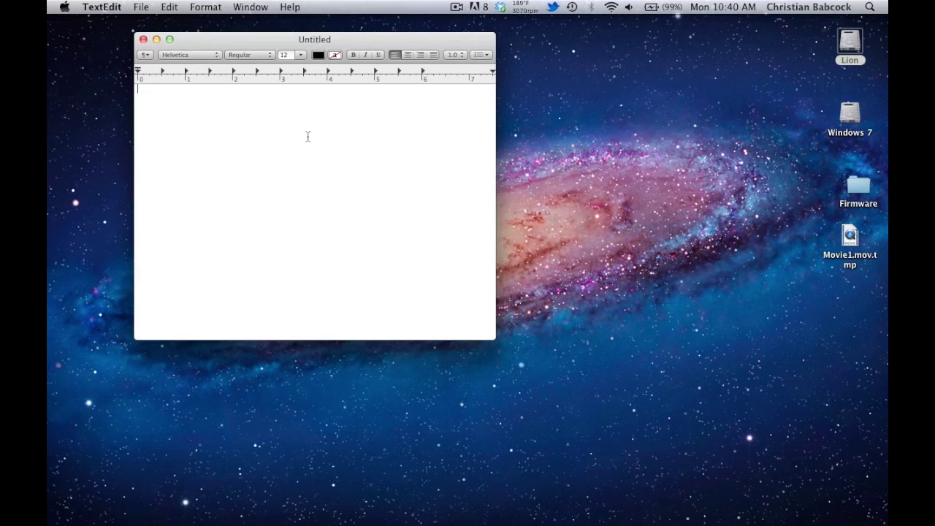
Type the greeting line and save the document as Bob.rtf
{"action": "type", "text": "Hi My name is bob"}
{"action": "left_click", "coordinate": [140, 7]}
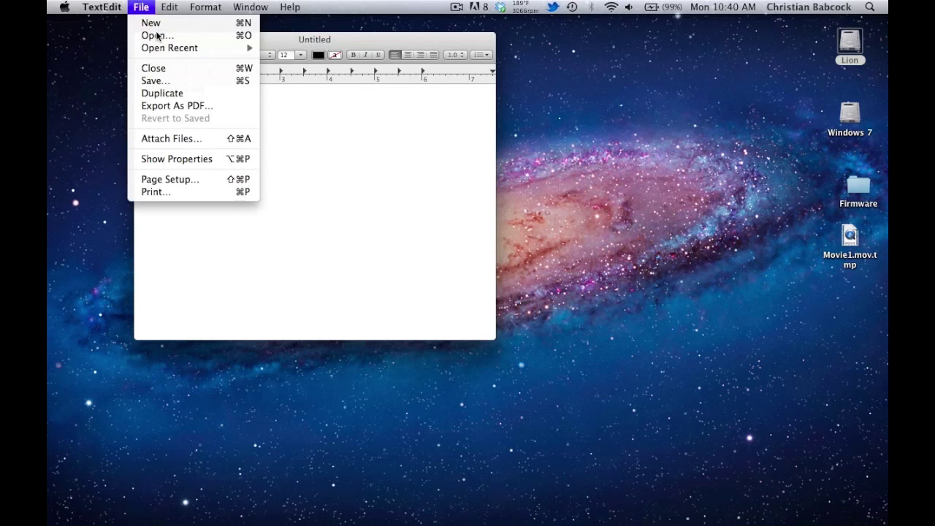
{"action": "left_click", "coordinate": [157, 81]}
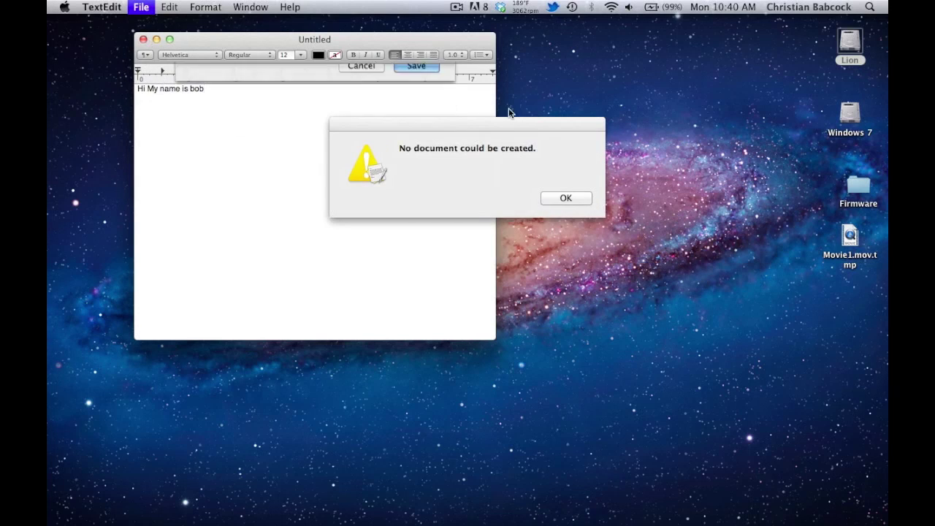
{"action": "left_click", "coordinate": [547, 194]}
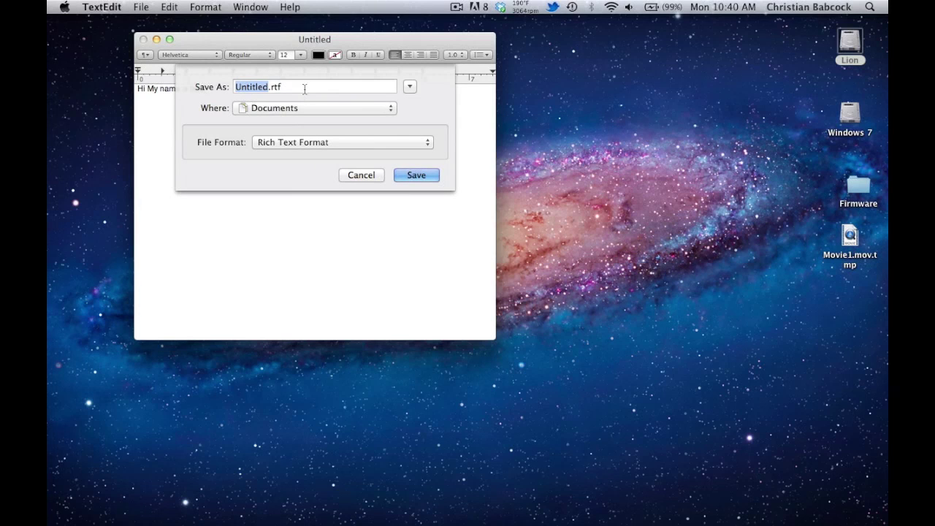
{"action": "type", "text": "Bob"}
{"action": "key", "text": "Return"}
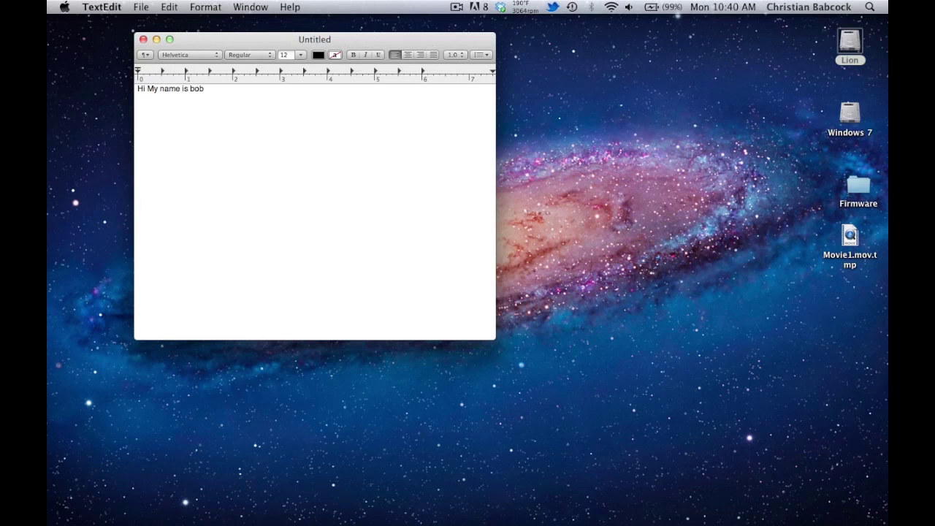
Create three new blank documents, typing 'df' in the first, up to Untitled 3
{"action": "left_click", "coordinate": [140, 7]}
{"action": "left_click", "coordinate": [156, 27]}
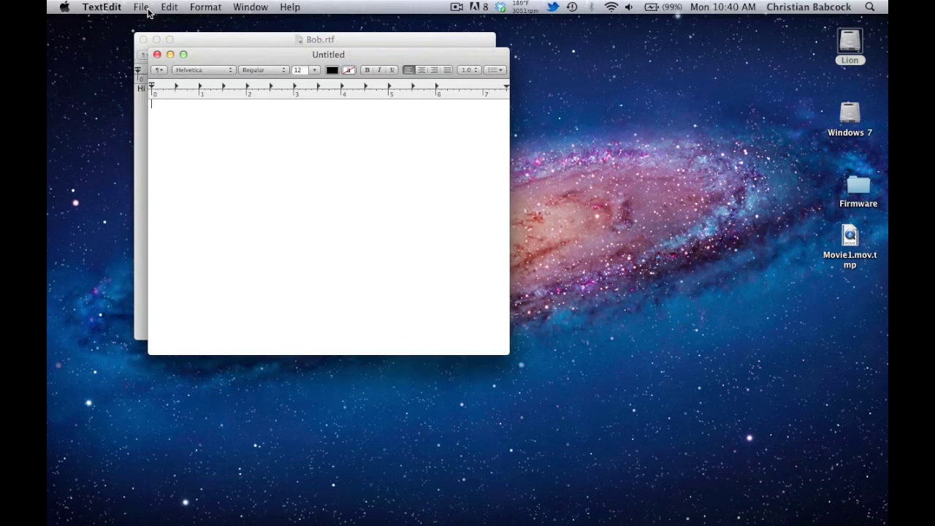
{"action": "type", "text": "df"}
{"action": "left_click", "coordinate": [146, 6]}
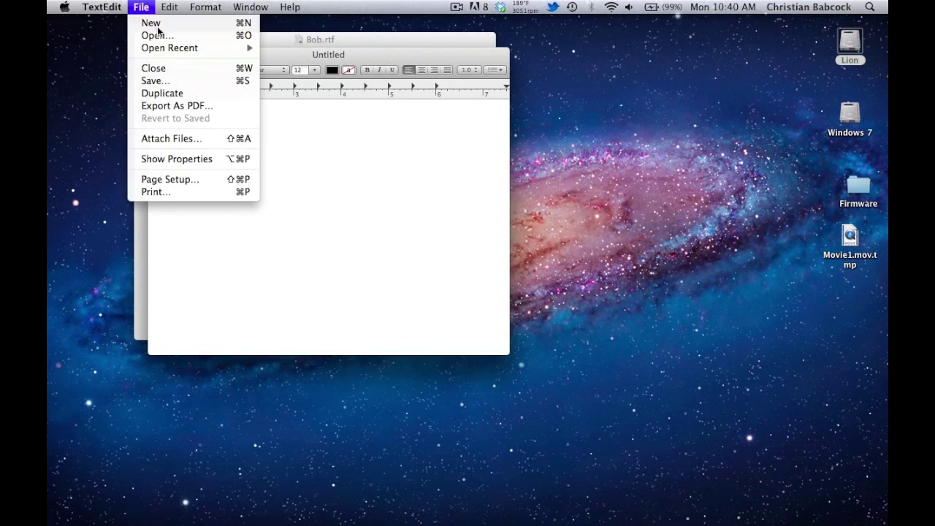
{"action": "left_click", "coordinate": [154, 24]}
{"action": "left_click", "coordinate": [141, 6]}
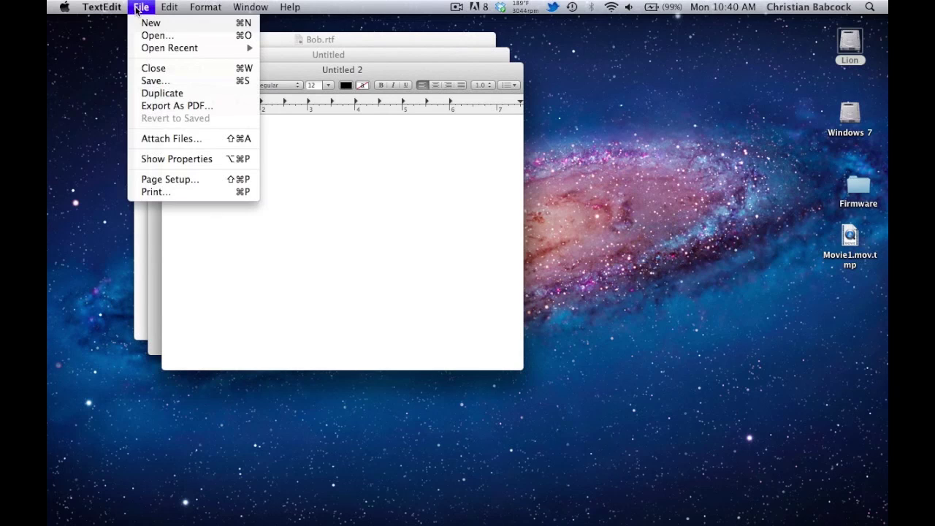
{"action": "left_click", "coordinate": [146, 25]}
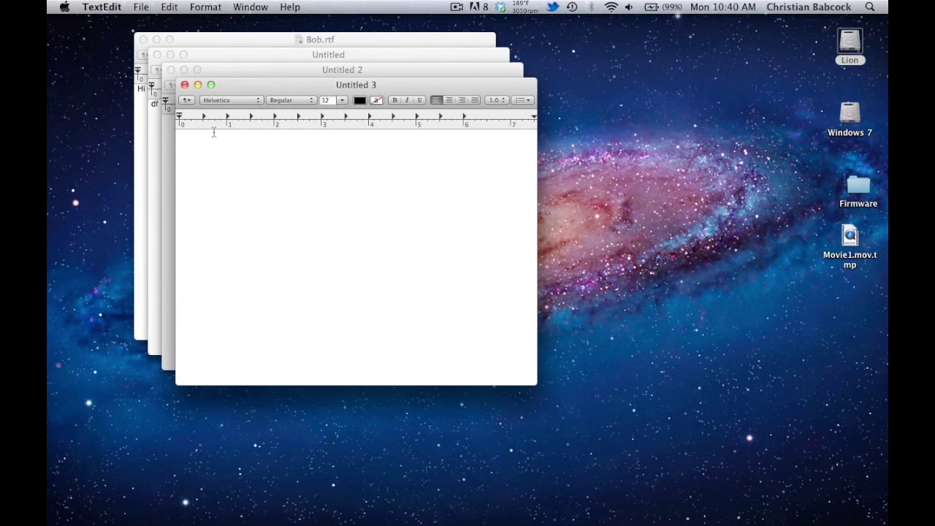
Quit TextEdit from its Dock menu with the documents still open
{"action": "mouse_move", "coordinate": [676, 522]}
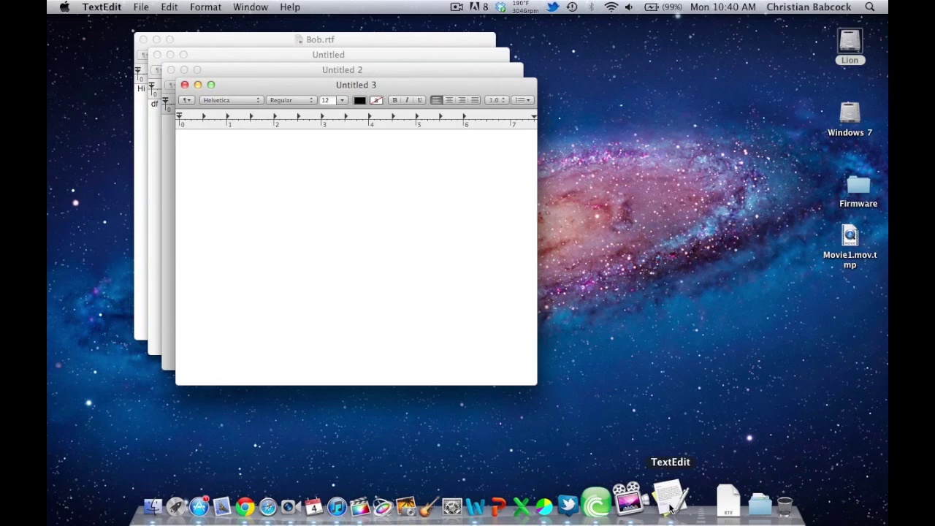
{"action": "right_click", "coordinate": [670, 506]}
{"action": "left_click", "coordinate": [673, 457]}
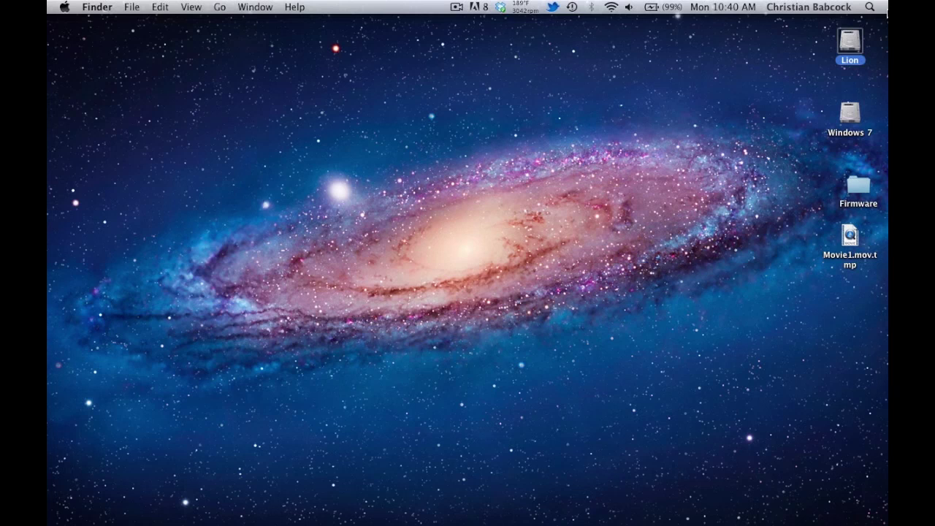
Relaunch TextEdit with its documents restored and move Bob.rtf to the lower right
{"action": "left_click", "coordinate": [870, 7]}
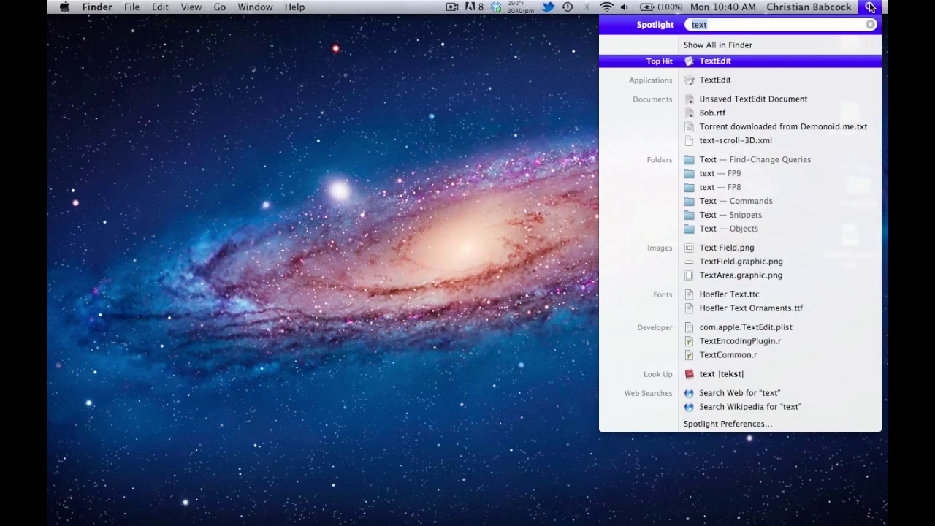
{"action": "key", "text": "Return"}
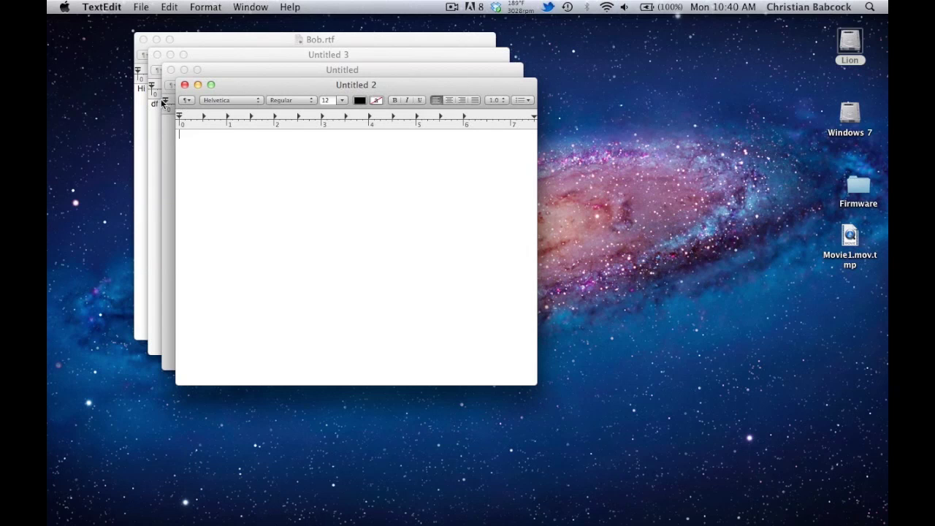
{"action": "left_click", "coordinate": [201, 38]}
{"action": "left_click_drag", "start_coordinate": [201, 39], "coordinate": [614, 294]}
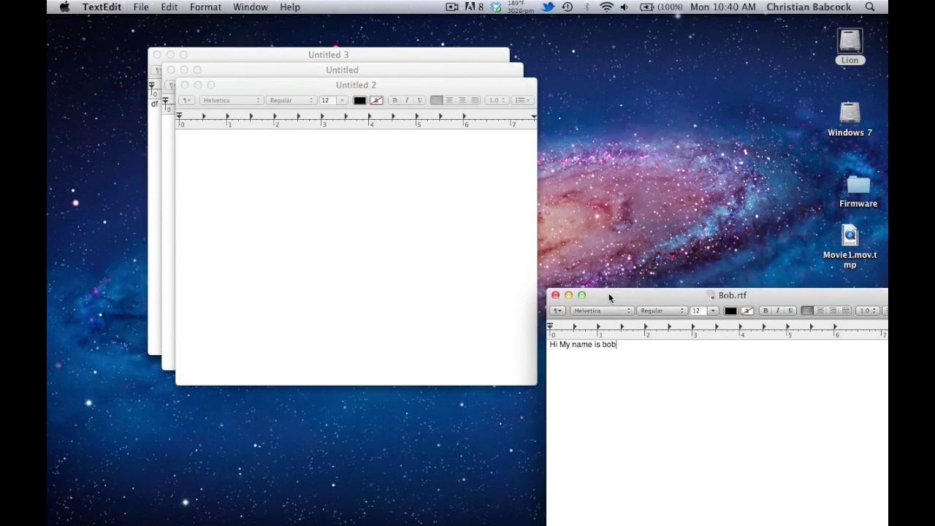
Move Untitled 3 toward the bottom left and show all TextEdit windows at once
{"action": "left_click", "coordinate": [149, 147]}
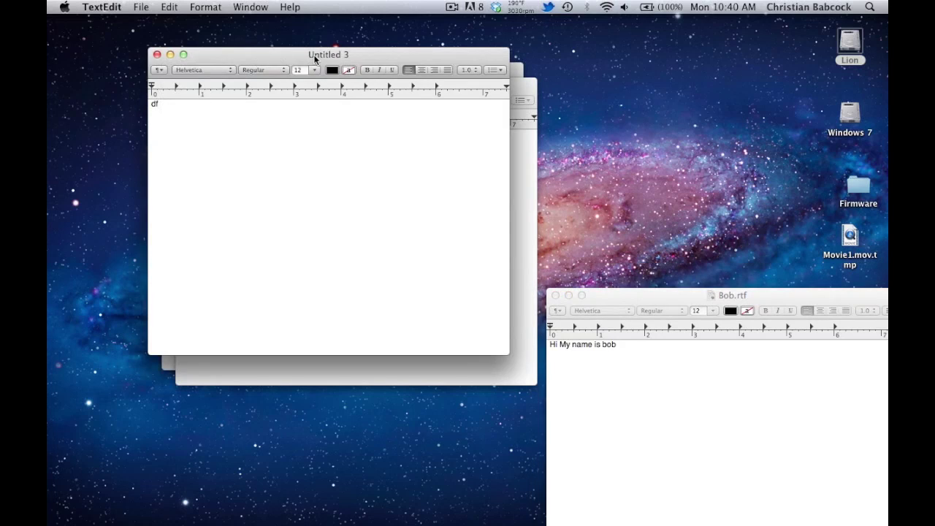
{"action": "left_click_drag", "start_coordinate": [313, 55], "coordinate": [358, 369]}
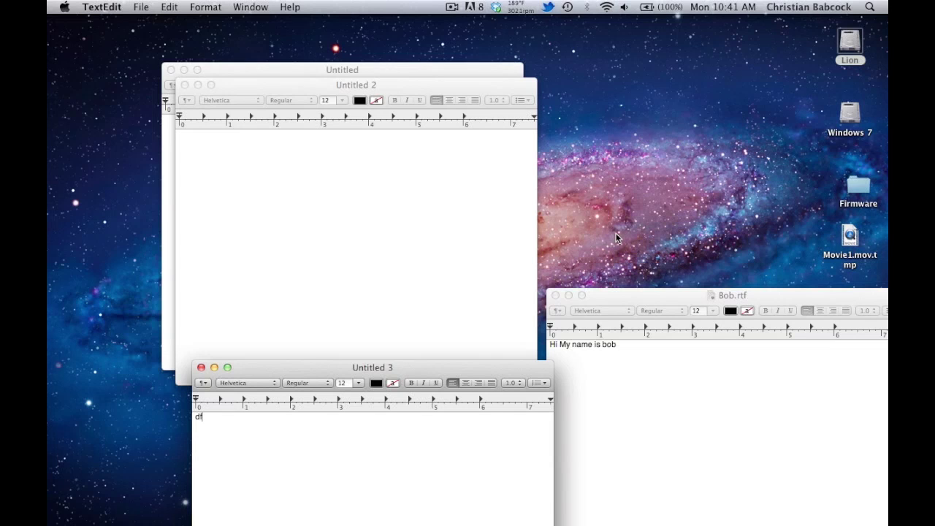
{"action": "key", "text": "ctrl+Down"}
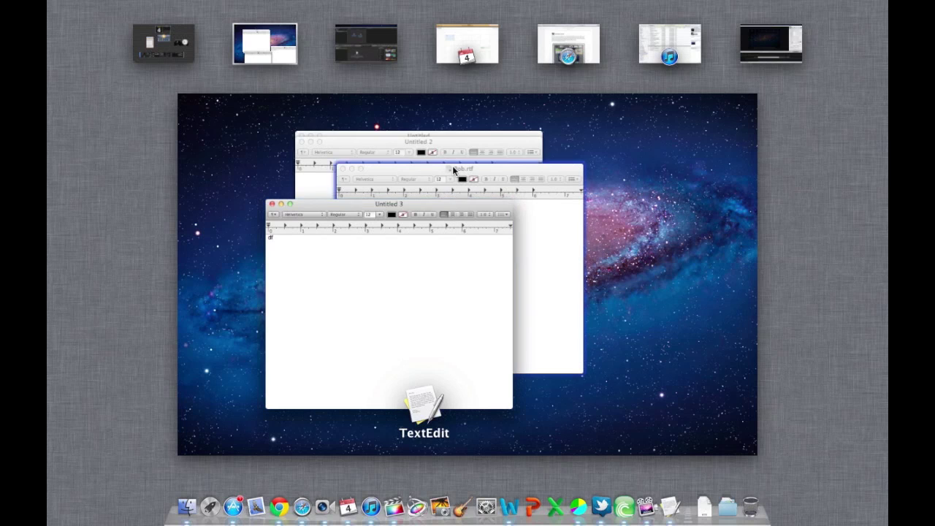
Drag Untitled 3, Untitled 2 and Bob.rtf onto other desktops, keeping Untitled on this one
{"action": "scroll", "coordinate": [453, 142], "scroll_direction": "up", "scroll_amount": 2}
{"action": "scroll", "coordinate": [769, 162], "scroll_direction": "down", "scroll_amount": 2}
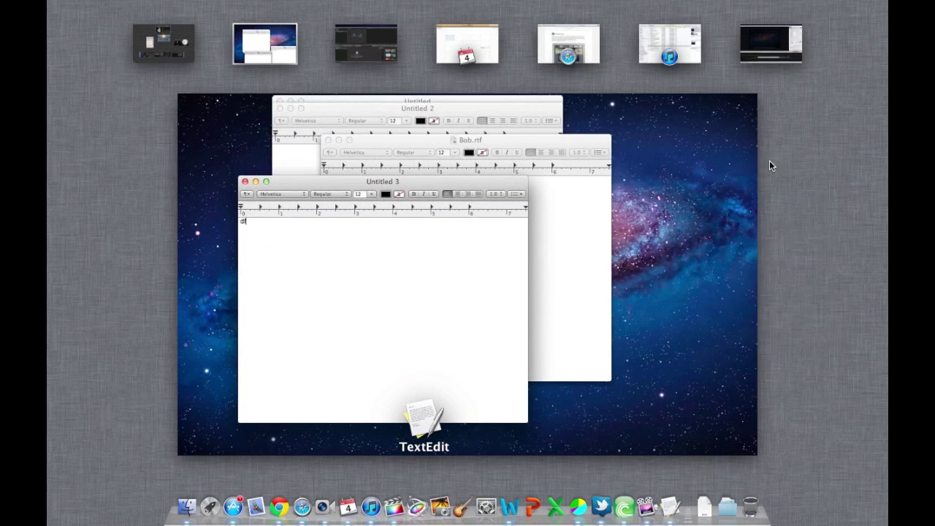
{"action": "left_click_drag", "start_coordinate": [439, 184], "coordinate": [369, 59]}
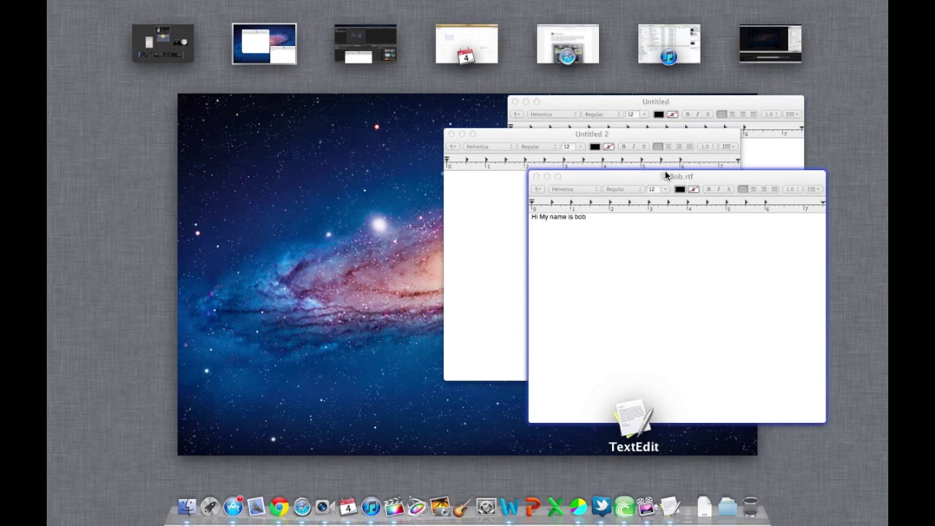
{"action": "mouse_move", "coordinate": [664, 178]}
{"action": "left_mouse_down"}
{"action": "mouse_move", "coordinate": [246, 242]}
{"action": "mouse_move", "coordinate": [605, 418]}
{"action": "mouse_move", "coordinate": [691, 221]}
{"action": "mouse_move", "coordinate": [672, 189]}
{"action": "left_mouse_up"}
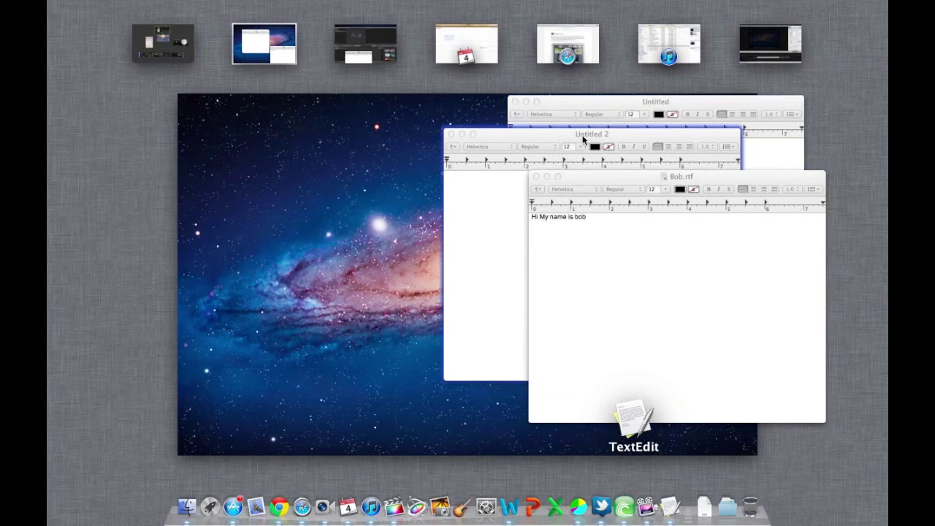
{"action": "left_click_drag", "start_coordinate": [583, 166], "coordinate": [400, 29]}
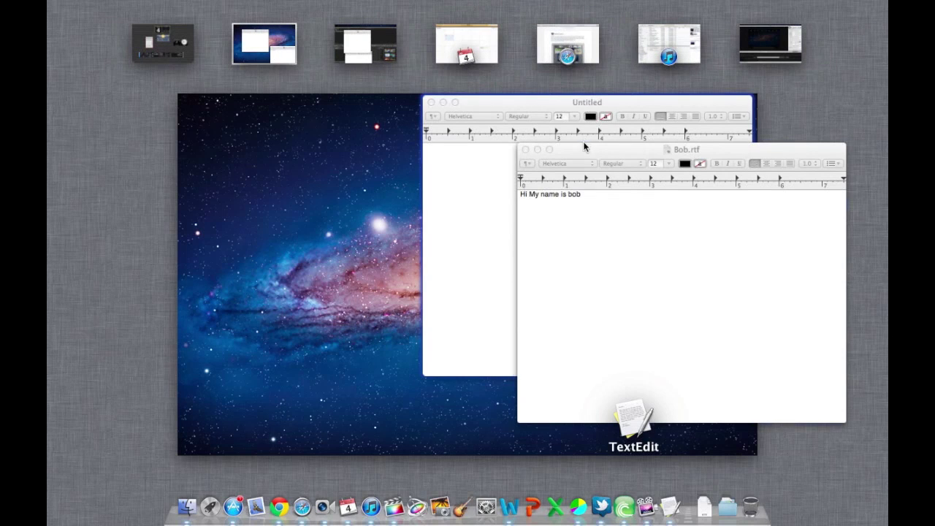
{"action": "left_click_drag", "start_coordinate": [583, 143], "coordinate": [745, 43]}
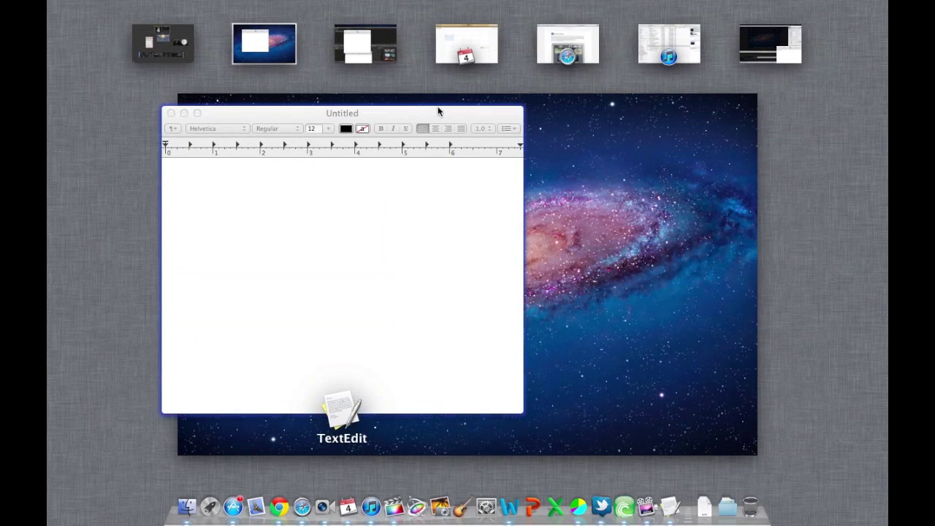
{"action": "left_click_drag", "start_coordinate": [421, 110], "coordinate": [264, 36]}
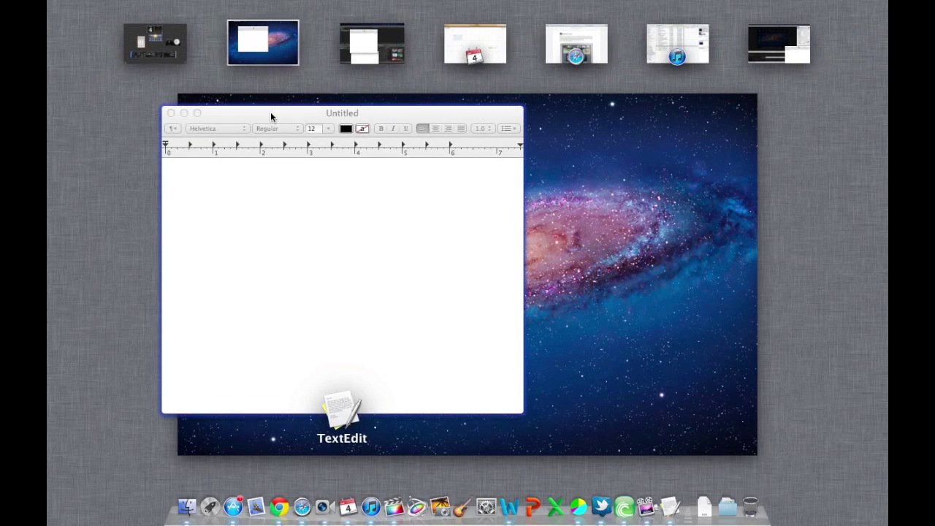
Close Untitled 3 and Untitled 2 without saving, then switch to Safari's full-screen space
{"action": "left_click", "coordinate": [581, 243]}
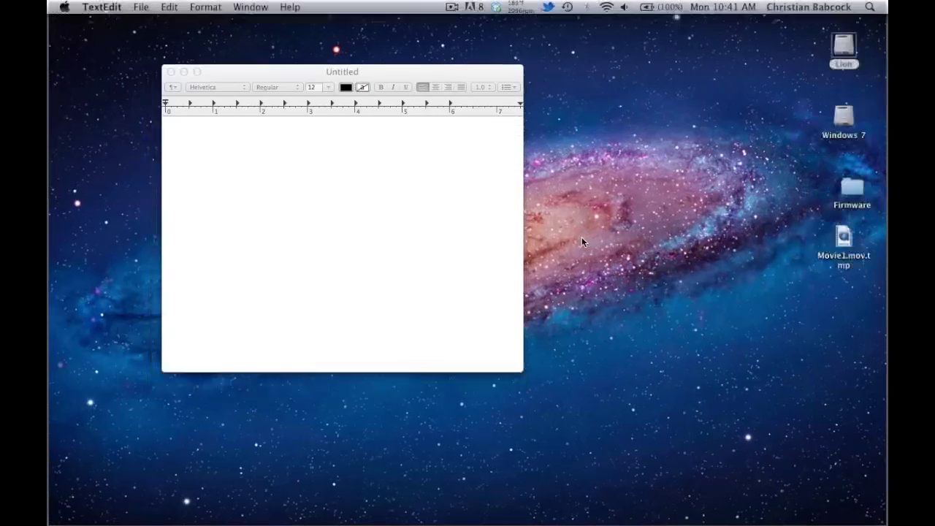
{"action": "key", "text": "ctrl+Right"}
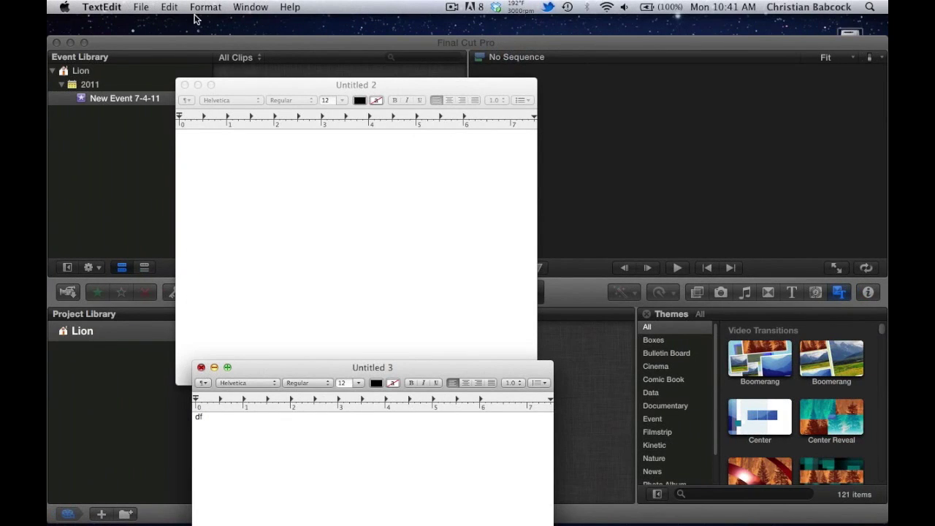
{"action": "key", "text": "super+w"}
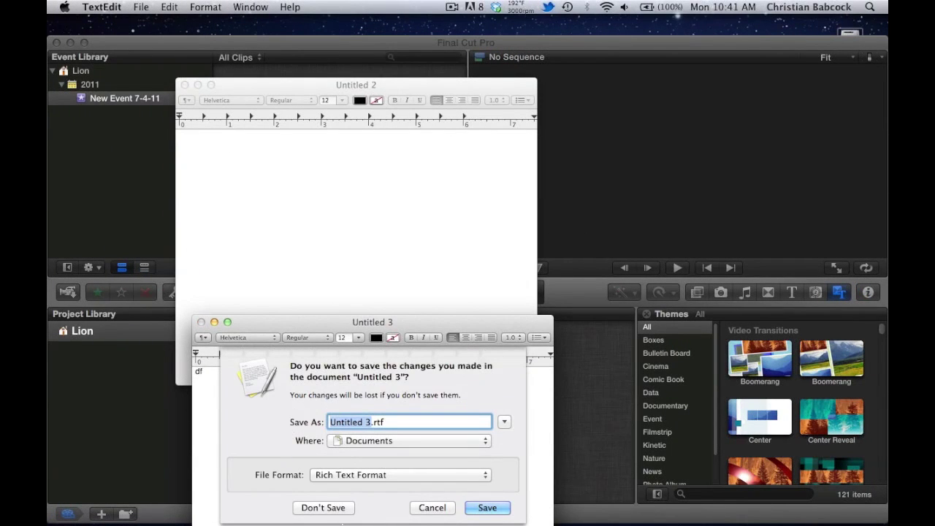
{"action": "left_click", "coordinate": [332, 507]}
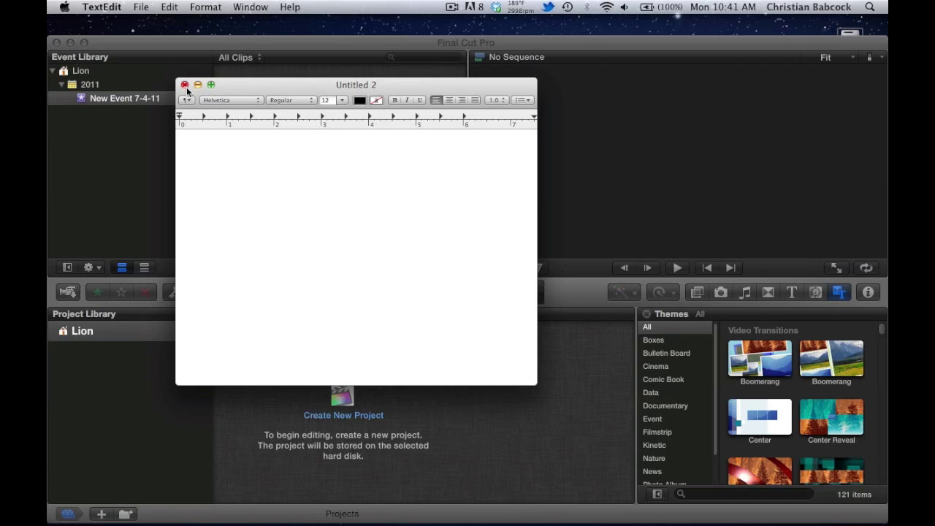
{"action": "left_click", "coordinate": [185, 85]}
{"action": "key", "text": "ctrl+Right"}
{"action": "key", "text": "ctrl+Right"}
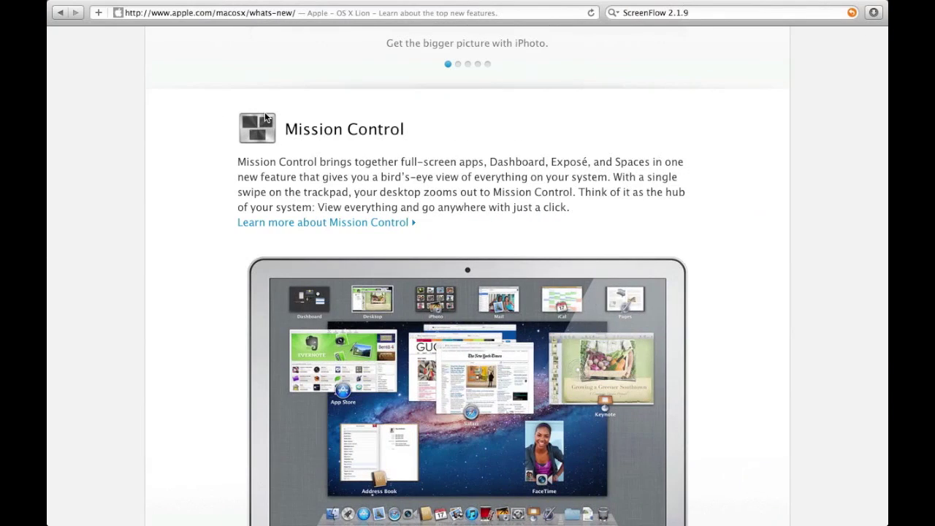
Scroll Apple's Lion page down to the Over 250 new features box, then switch to iCal's space
{"action": "scroll", "coordinate": [329, 267], "scroll_direction": "down", "scroll_amount": 15}
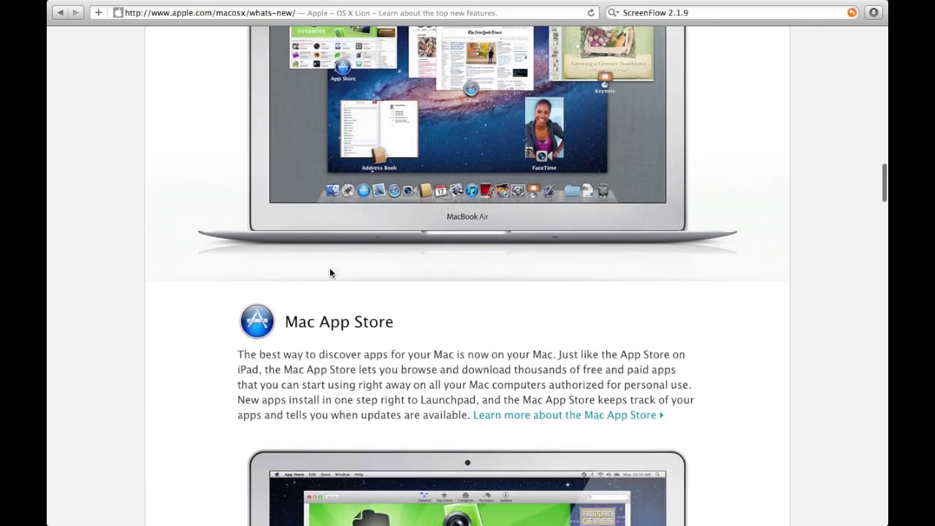
{"action": "scroll", "coordinate": [332, 294], "scroll_direction": "down", "scroll_amount": 15}
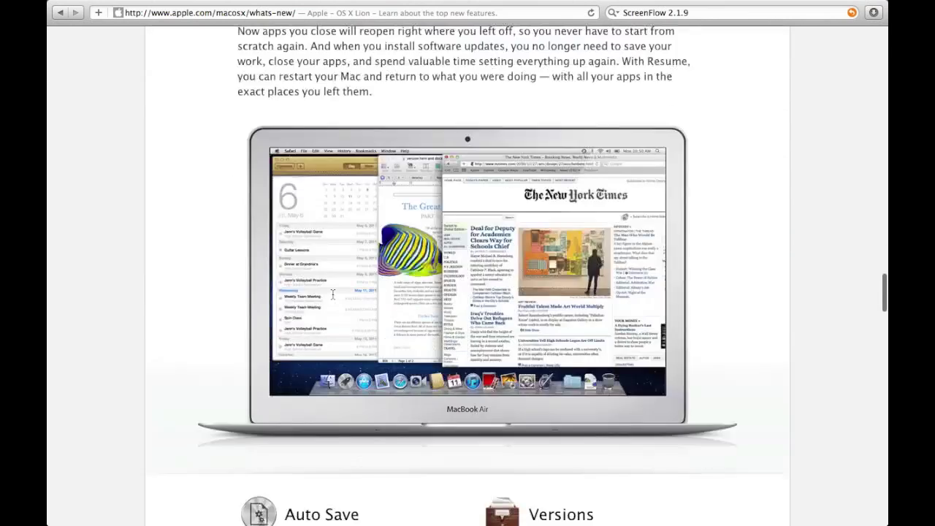
{"action": "scroll", "coordinate": [333, 295], "scroll_direction": "down", "scroll_amount": 4}
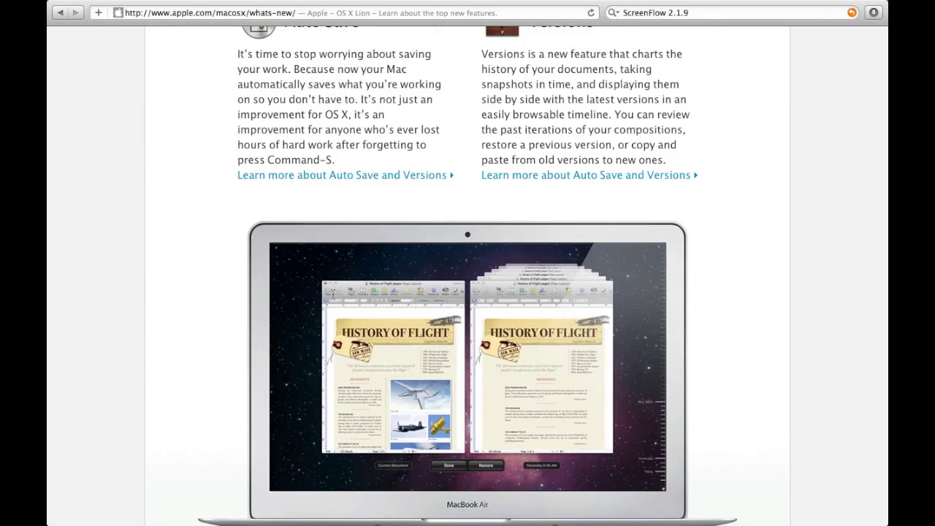
{"action": "scroll", "coordinate": [332, 292], "scroll_direction": "up", "scroll_amount": 8}
{"action": "scroll", "coordinate": [332, 294], "scroll_direction": "down", "scroll_amount": 20}
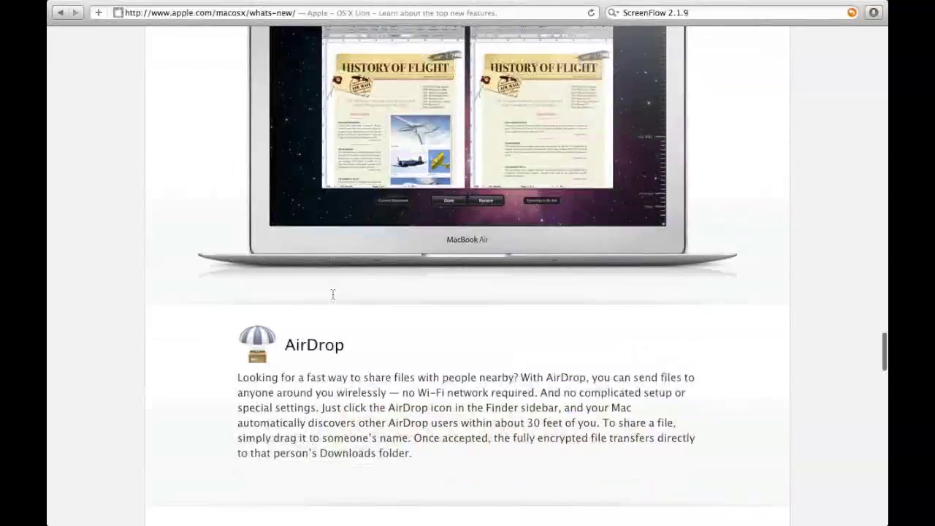
{"action": "scroll", "coordinate": [333, 294], "scroll_direction": "down", "scroll_amount": 12}
{"action": "scroll", "coordinate": [332, 294], "scroll_direction": "down", "scroll_amount": 20}
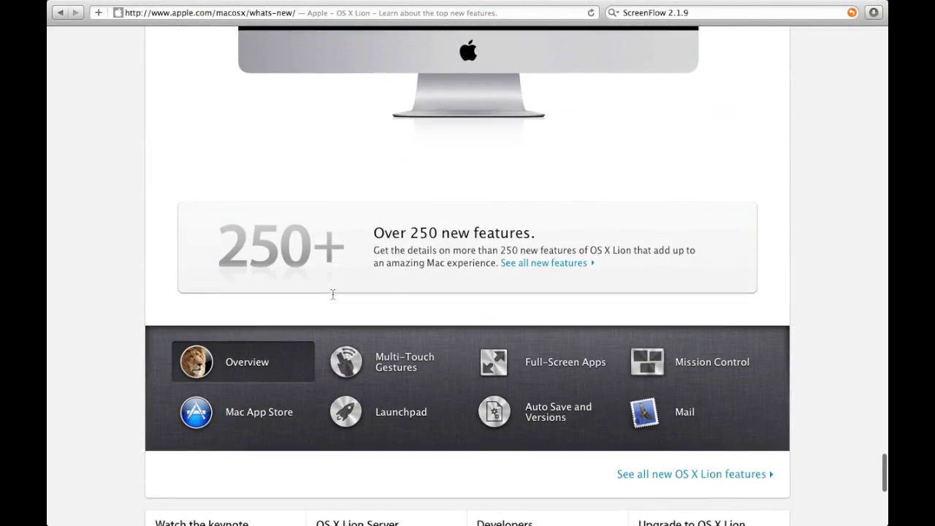
{"action": "key", "text": "ctrl+Left"}
Close the empty Untitled TextEdit window and launch System Preferences from the Dock
{"action": "key", "text": "ctrl+Left"}
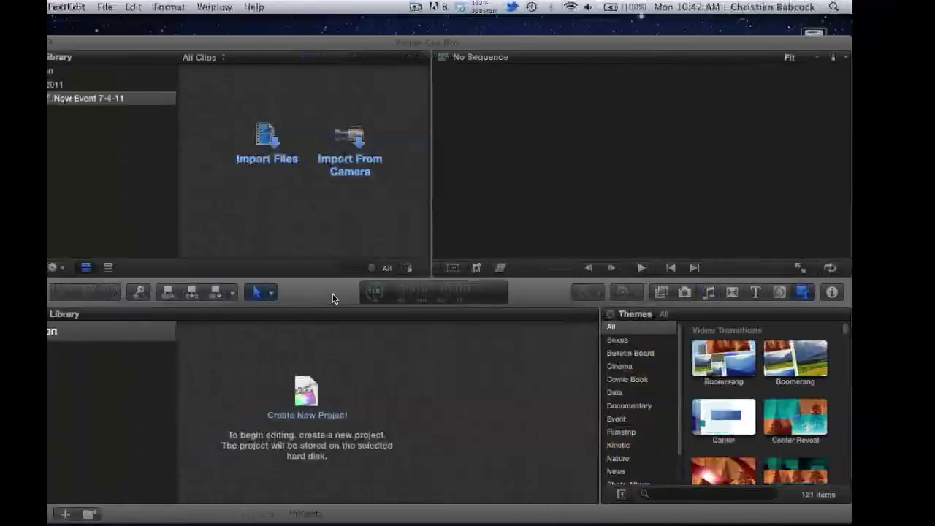
{"action": "key", "text": "ctrl+Left"}
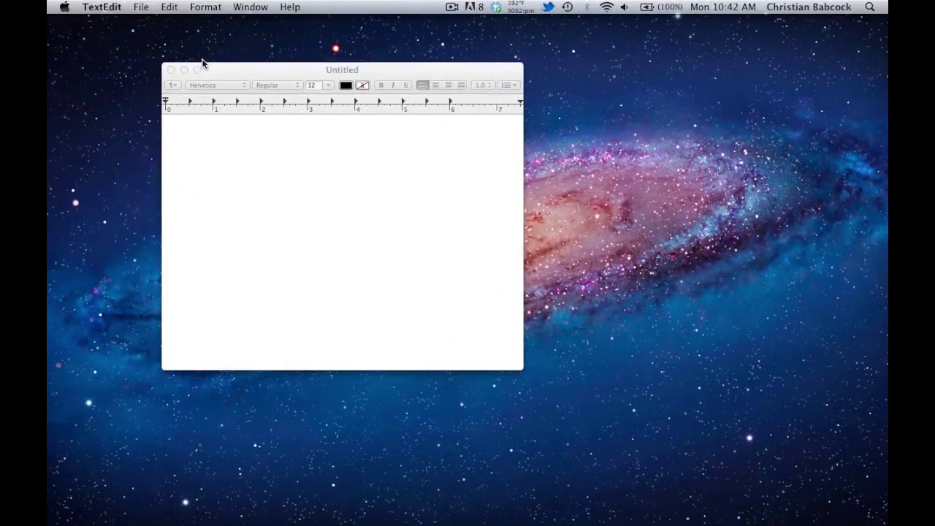
{"action": "left_click", "coordinate": [170, 70]}
{"action": "mouse_move", "coordinate": [419, 521]}
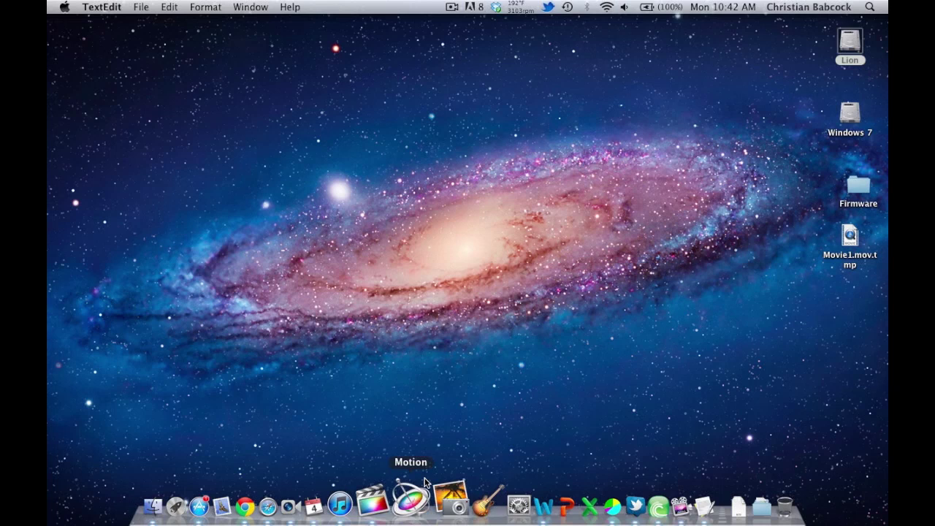
{"action": "left_click", "coordinate": [484, 502]}
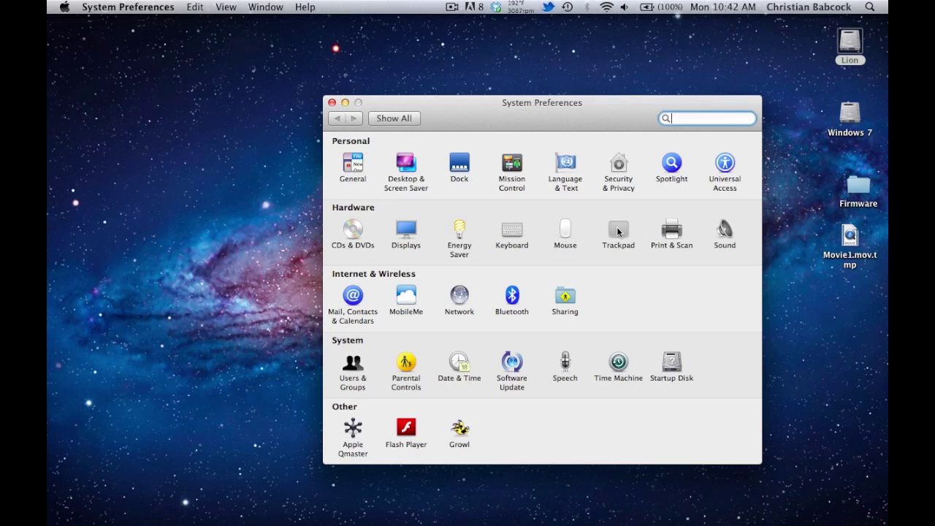
Peek at Launchpad, then open the Trackpad preferences
{"action": "key", "text": "F4"}
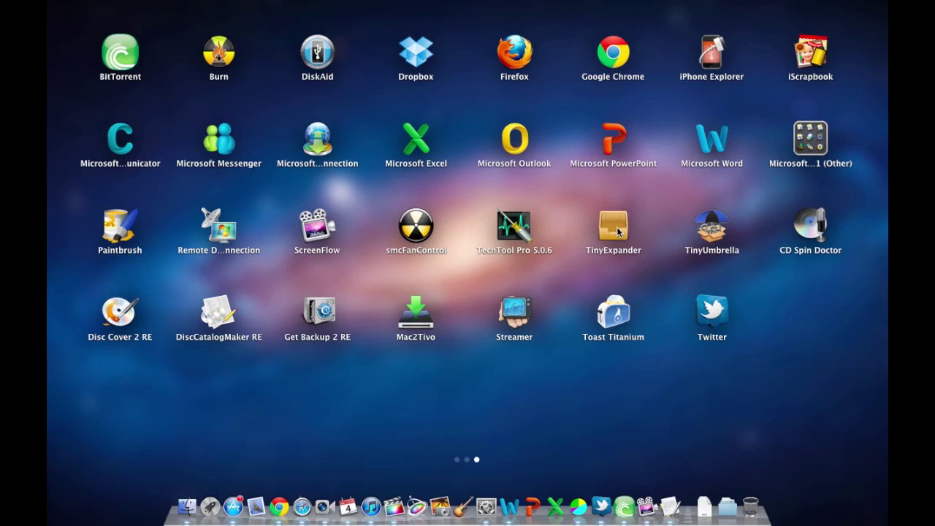
{"action": "left_click", "coordinate": [488, 376]}
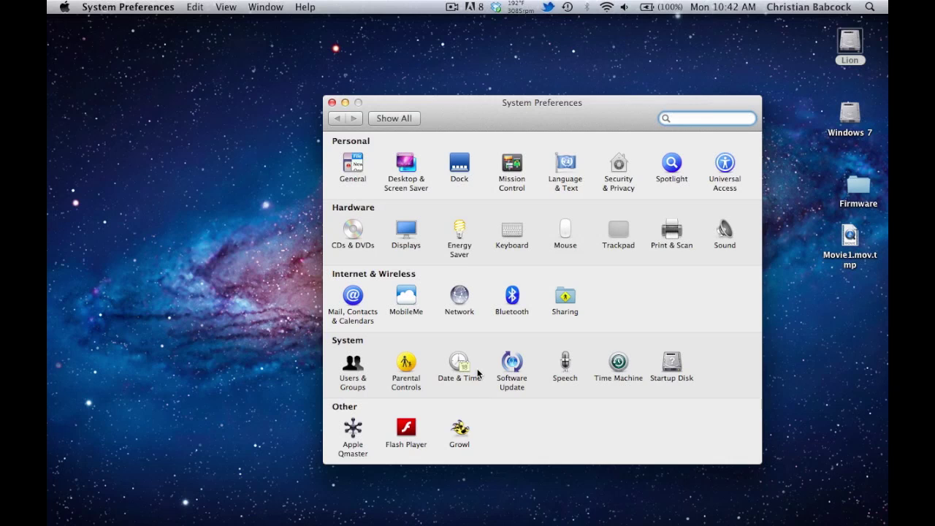
{"action": "left_click", "coordinate": [612, 232]}
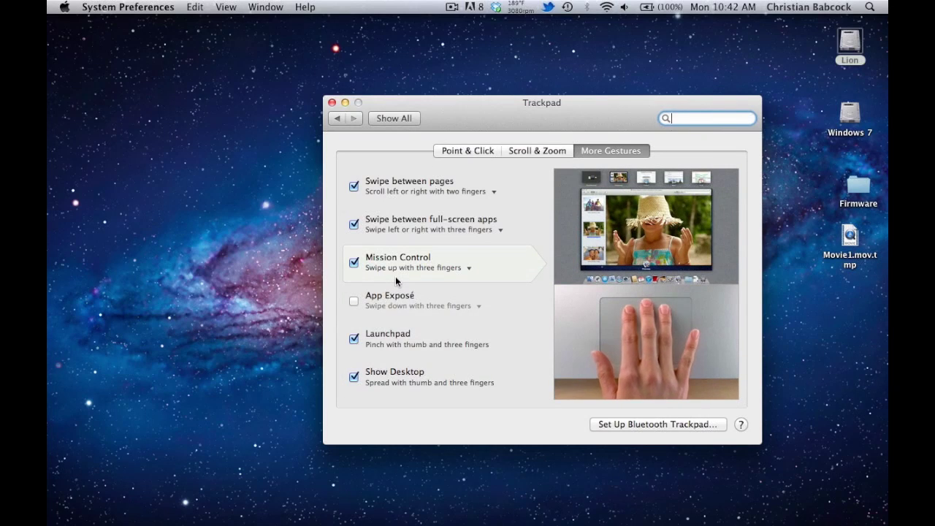
Try Mission Control and switching between the Final Cut Pro and desktop spaces
{"action": "key", "text": "ctrl+Up"}
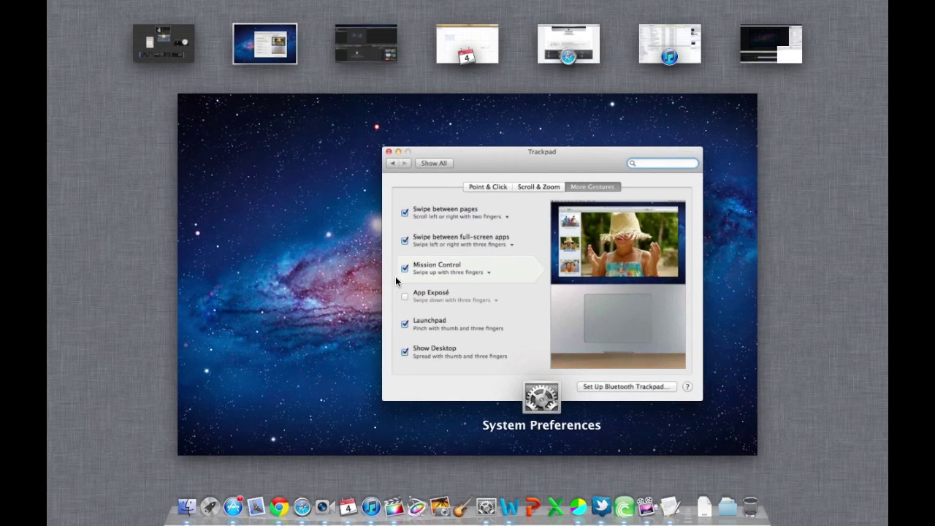
{"action": "key", "text": "ctrl+Up"}
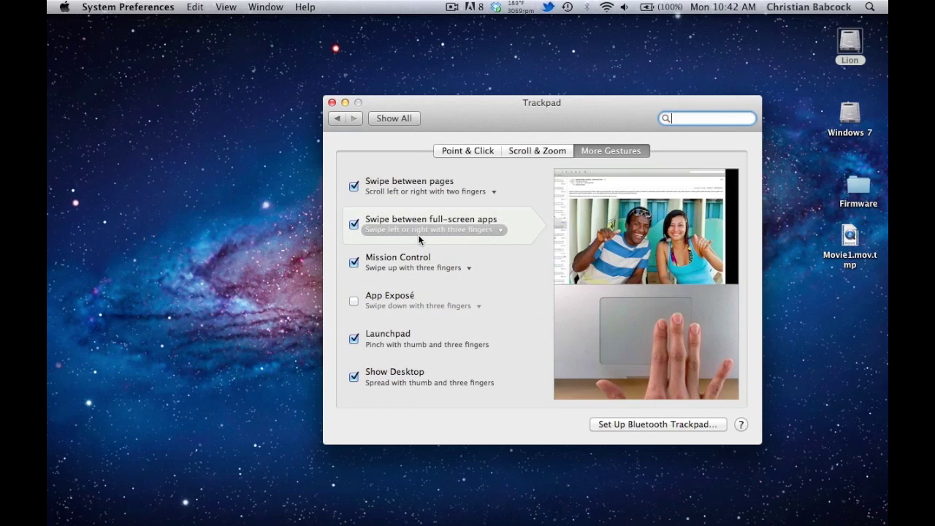
{"action": "key", "text": "ctrl+Right"}
{"action": "key", "text": "ctrl+Left"}
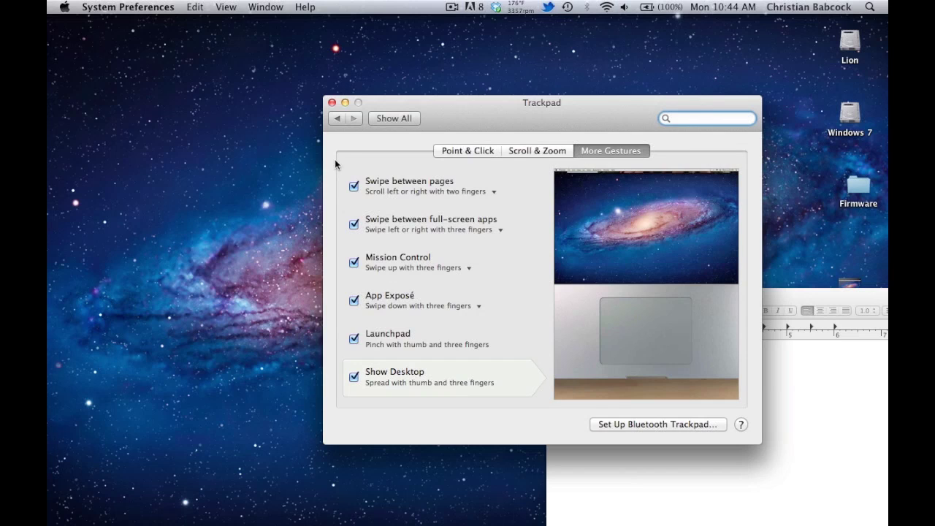
Test Show Desktop by revealing the bare desktop and bringing the windows back
{"action": "key", "text": "F11"}
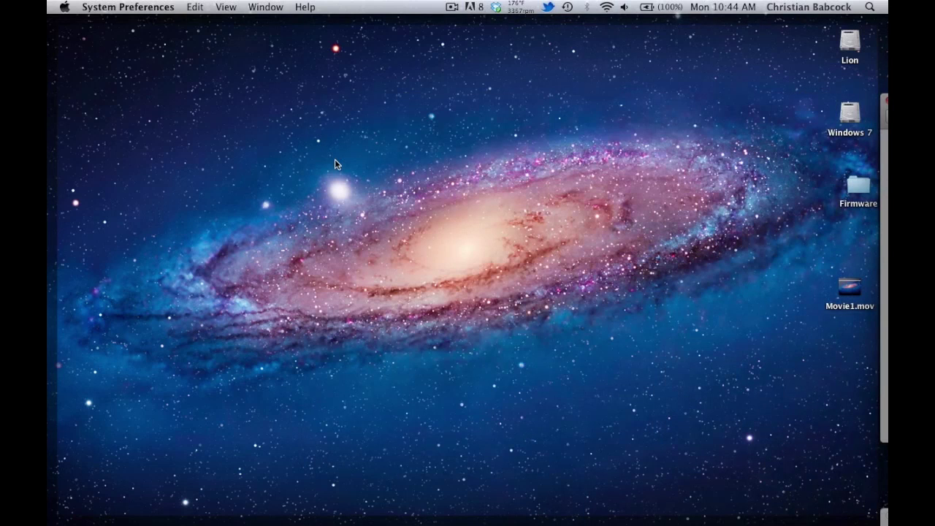
{"action": "left_click", "coordinate": [335, 164]}
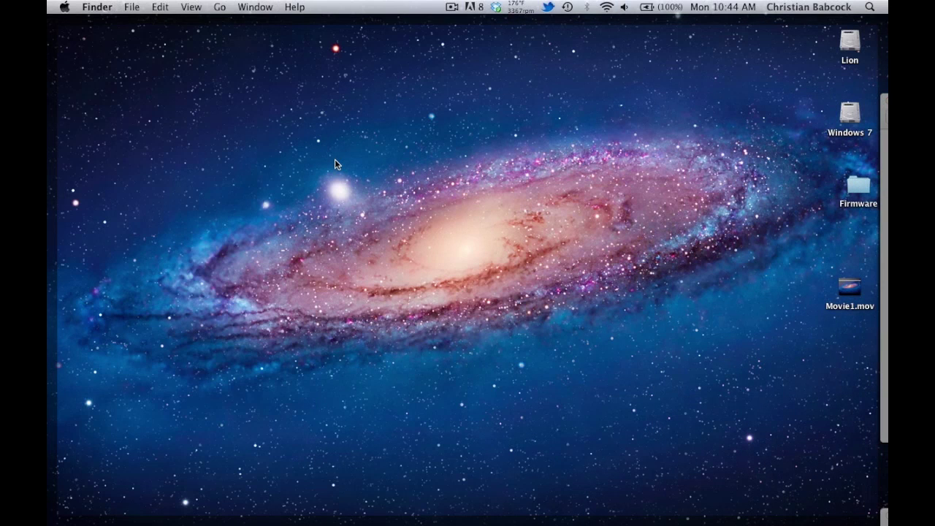
{"action": "left_click", "coordinate": [883, 151]}
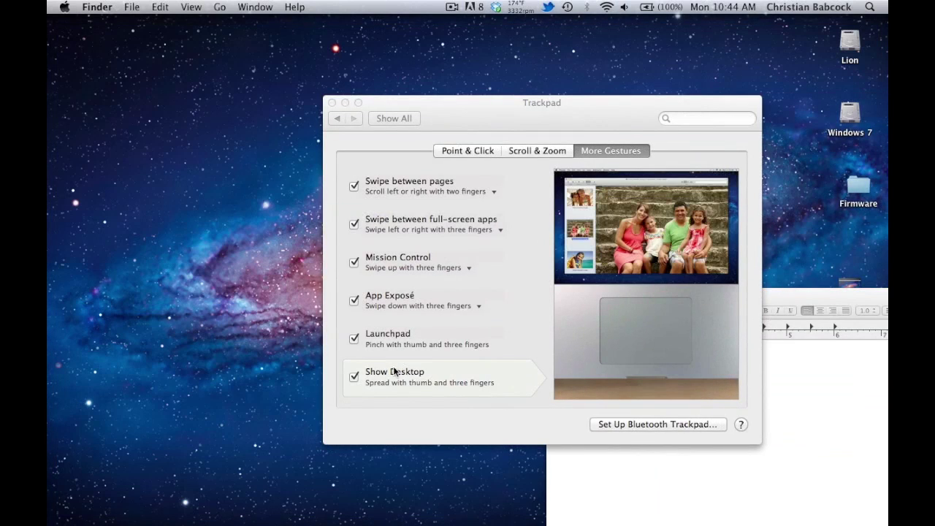
Check the App Exposé gesture choices unchanged, then view the Scroll & Zoom and Point & Click tabs
{"action": "left_click", "coordinate": [386, 307]}
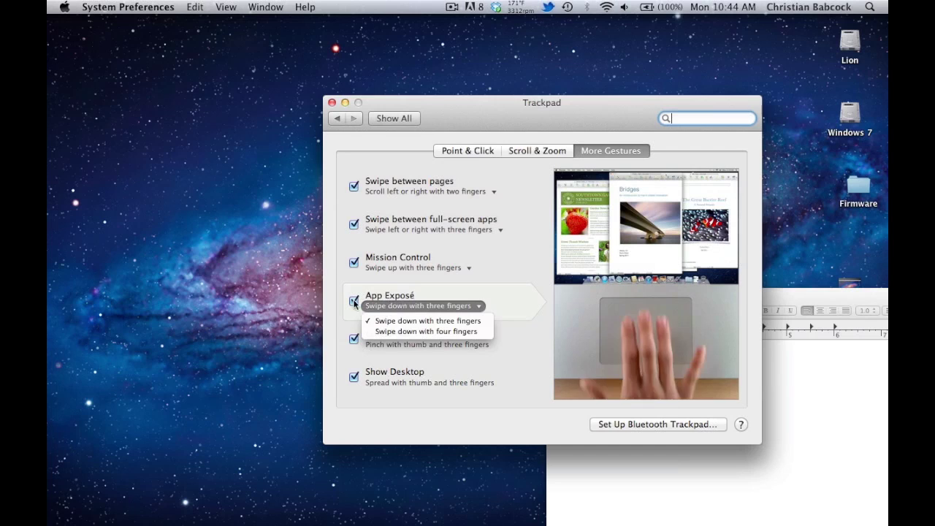
{"action": "left_click", "coordinate": [298, 316]}
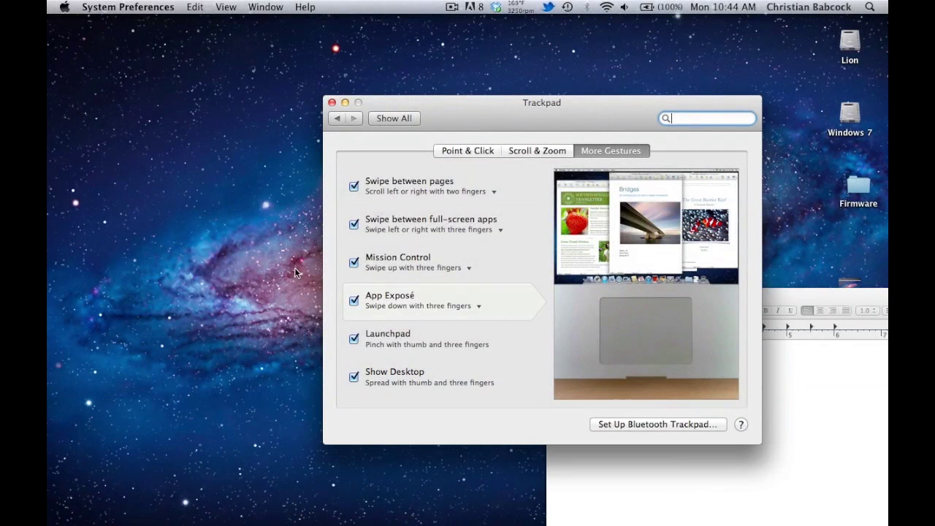
{"action": "left_click", "coordinate": [517, 150]}
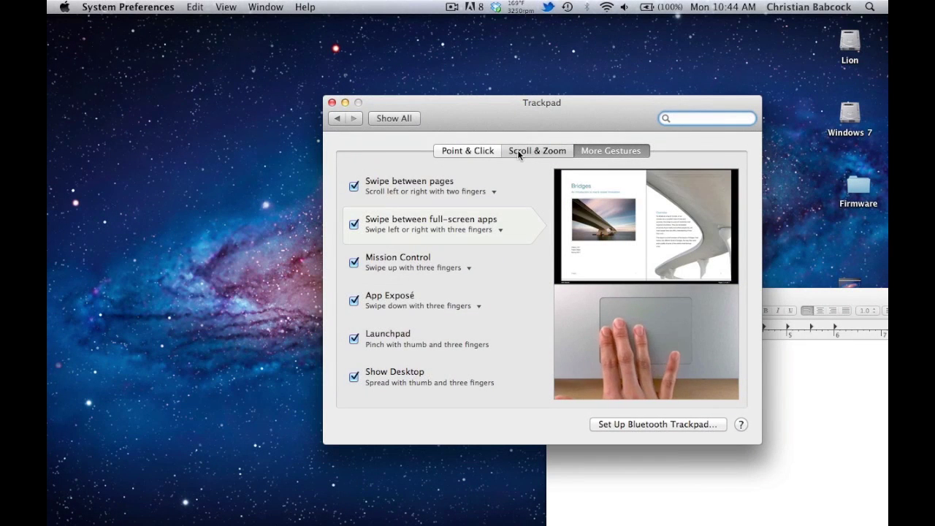
{"action": "left_click", "coordinate": [479, 149]}
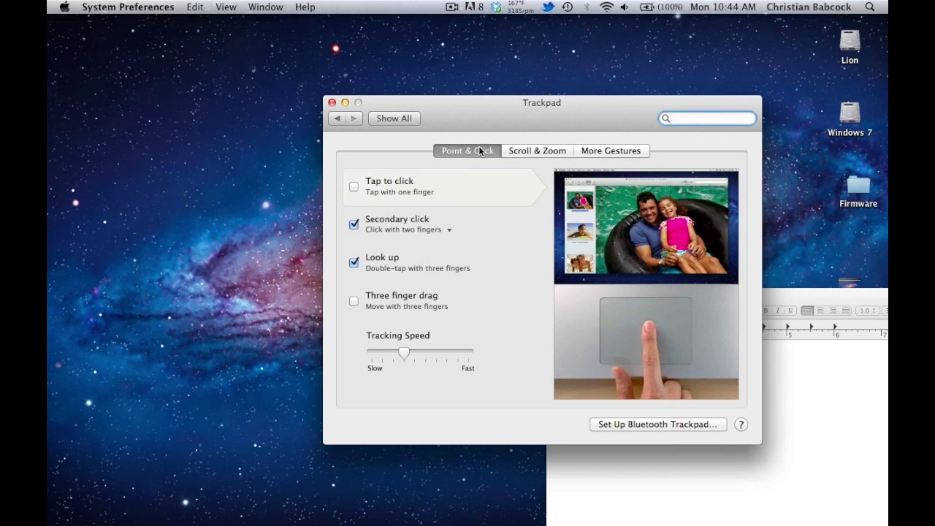
Go back to all preference panes and open Desktop & Screen Saver
{"action": "left_click", "coordinate": [337, 119]}
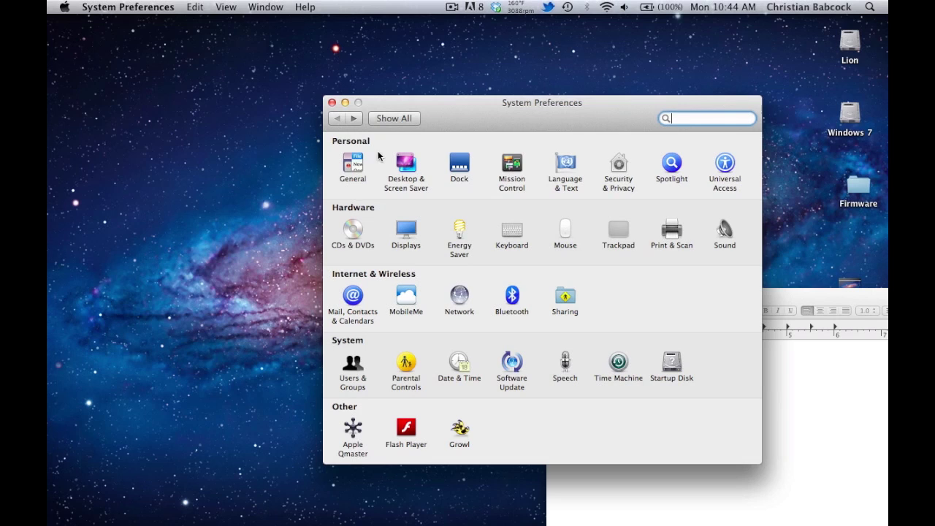
{"action": "left_click", "coordinate": [406, 162]}
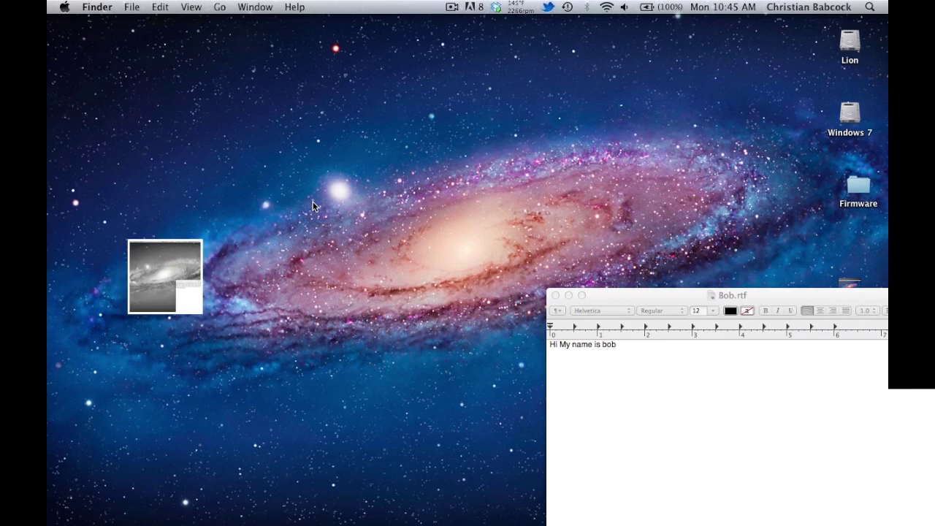